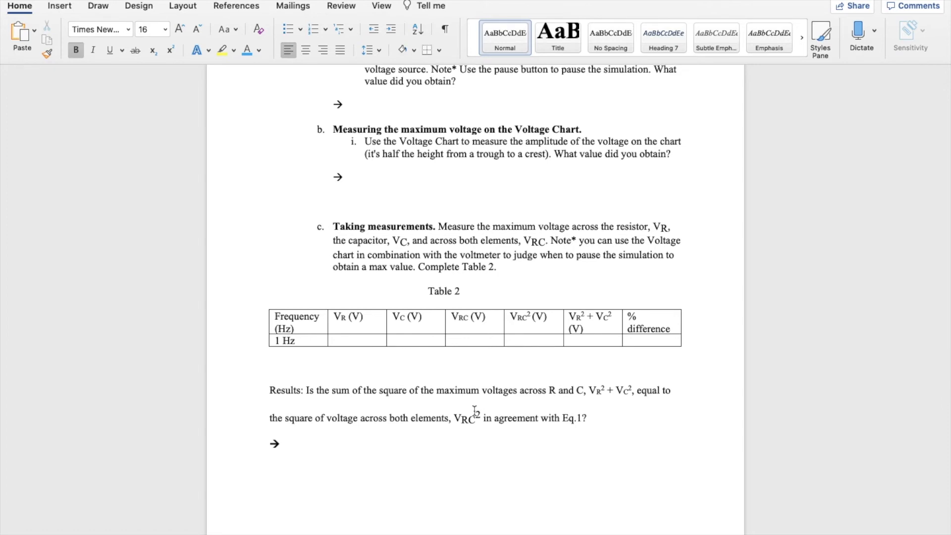
Step: Review the lab handout's Activity 2 RL circuit and Activity 3 RLC circuit instructions with their data tables
scroll(475, 411, down, 15)
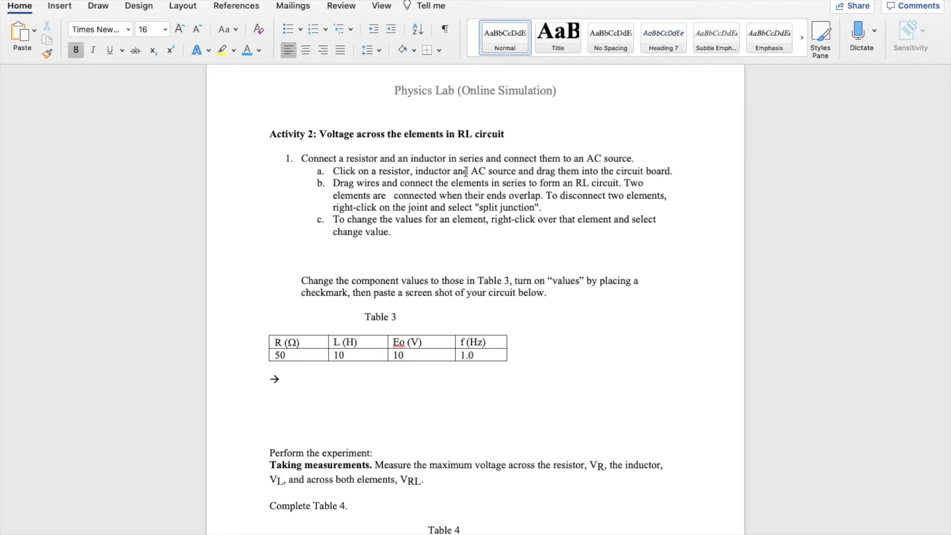
scroll(443, 201, up, 3)
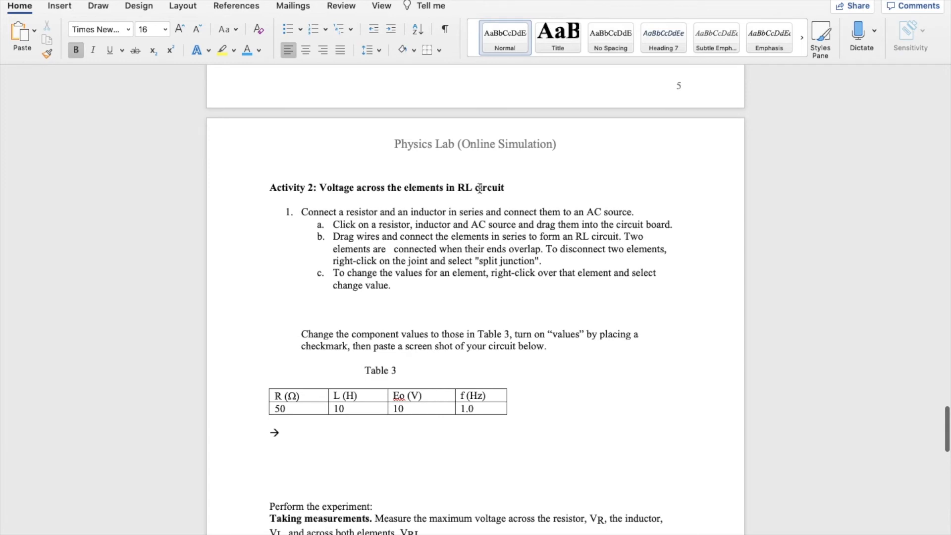
scroll(520, 263, down, 20)
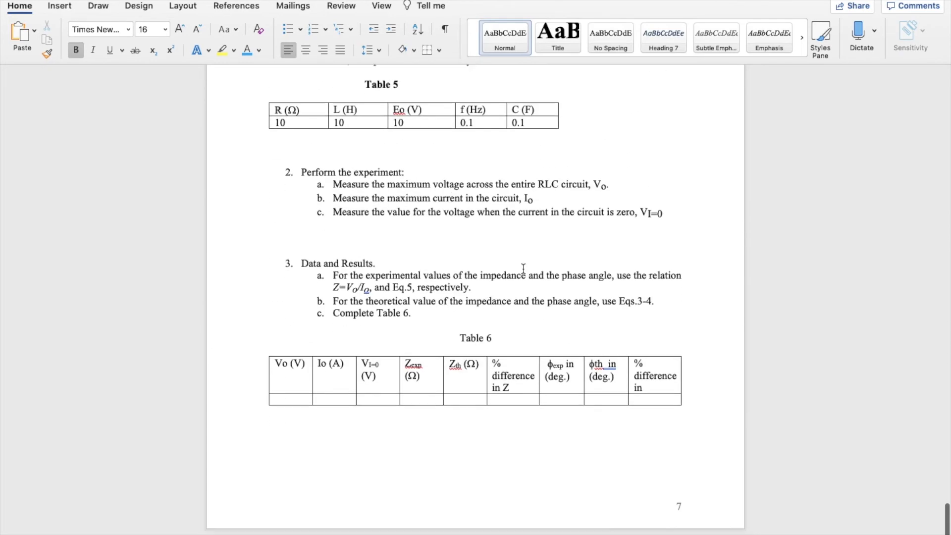
scroll(523, 268, up, 10)
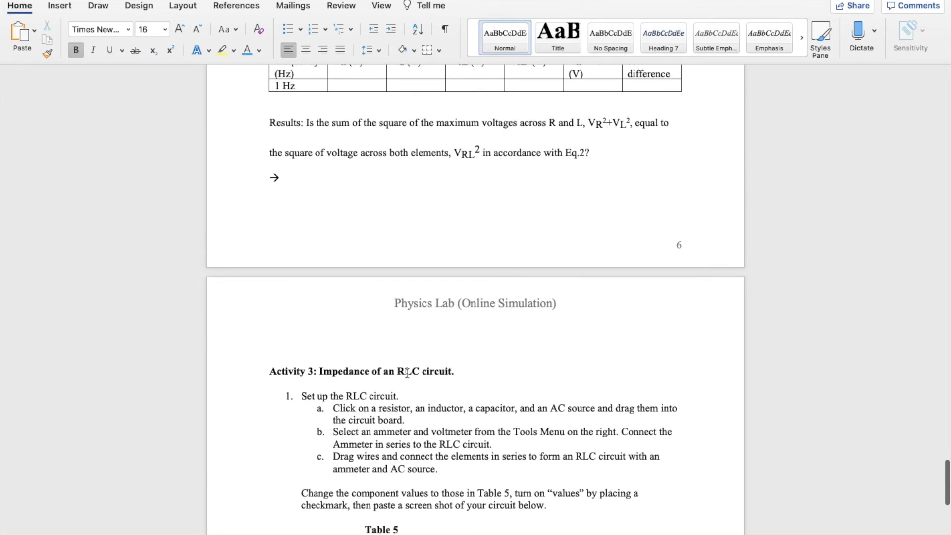
scroll(406, 373, down, 10)
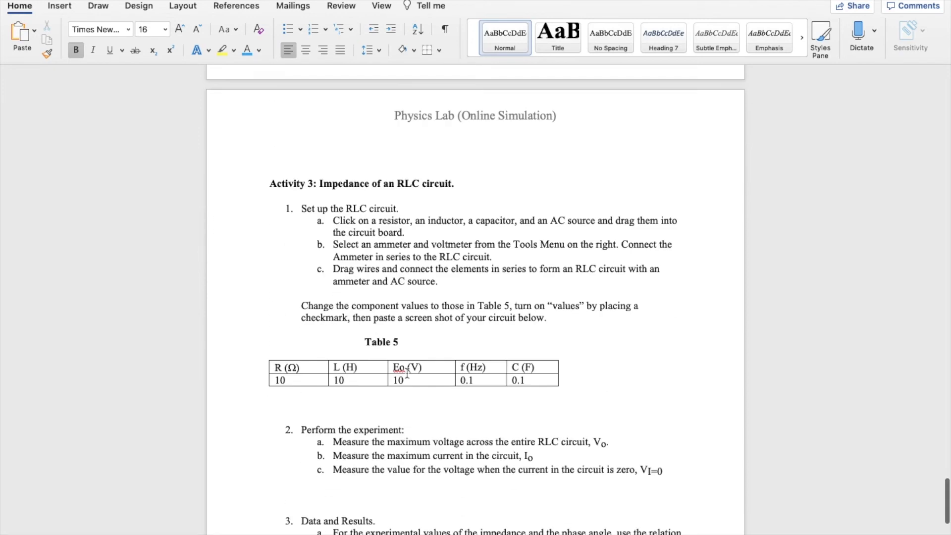
scroll(382, 399, up, 1)
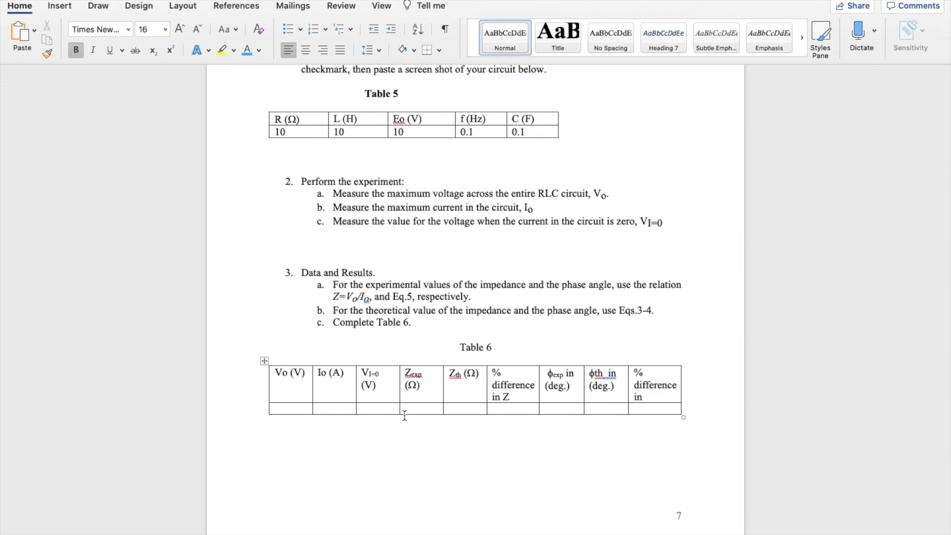
scroll(404, 415, up, 1)
scroll(445, 374, up, 20)
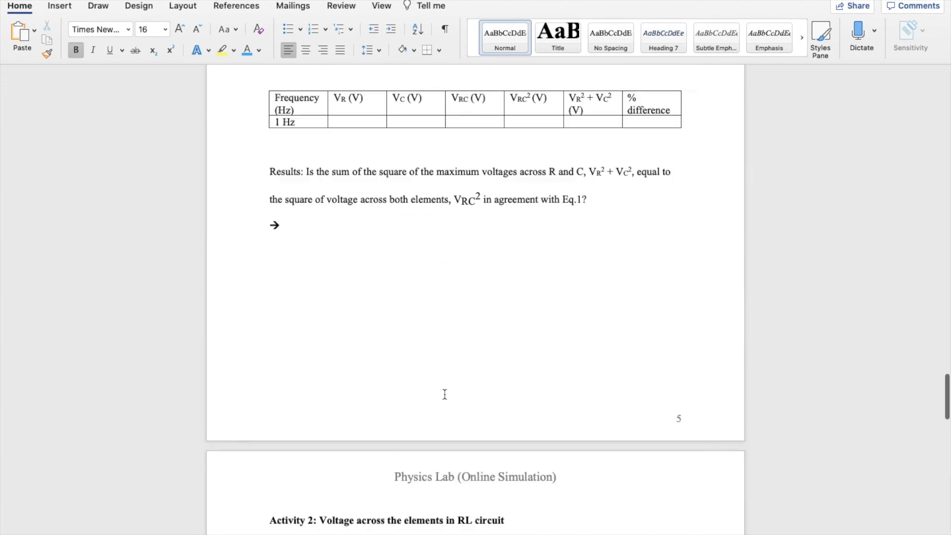
scroll(445, 433, down, 10)
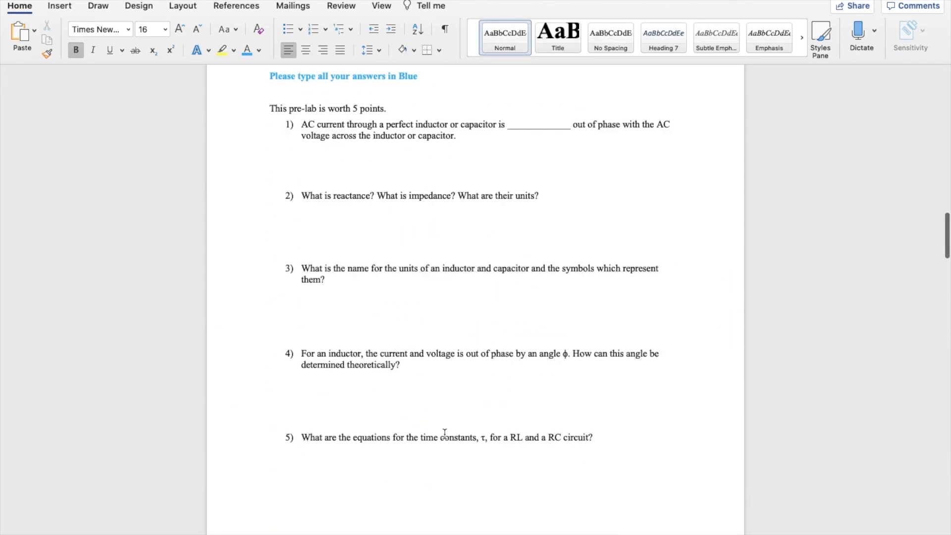
Step: Open the handout's PhET AC circuit simulation link in the browser, enter the Lab screen and look through its component list
scroll(445, 432, down, 15)
scroll(444, 433, up, 5)
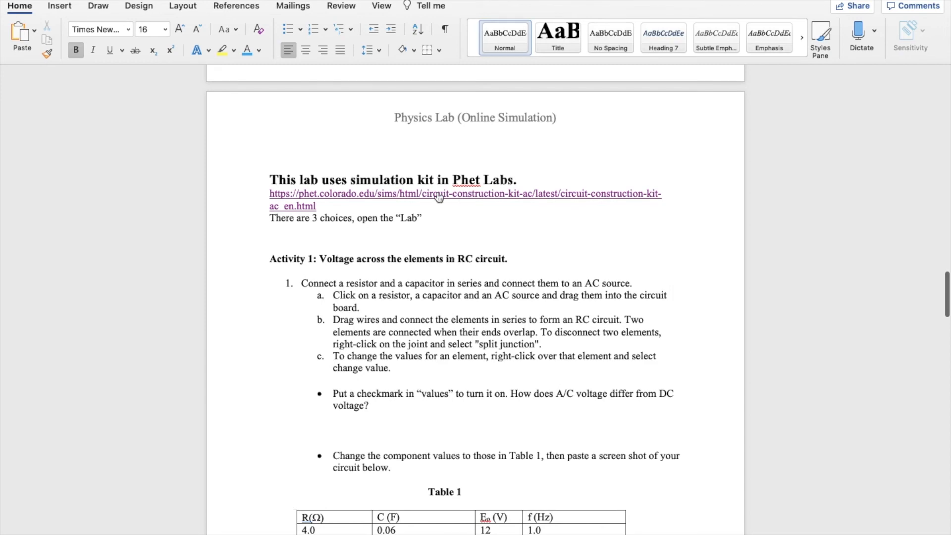
click(439, 197)
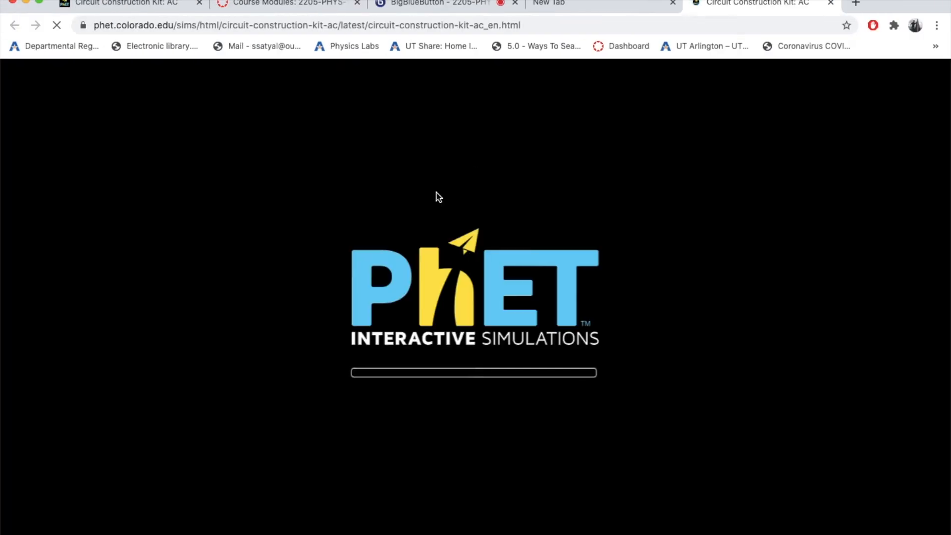
click(673, 3)
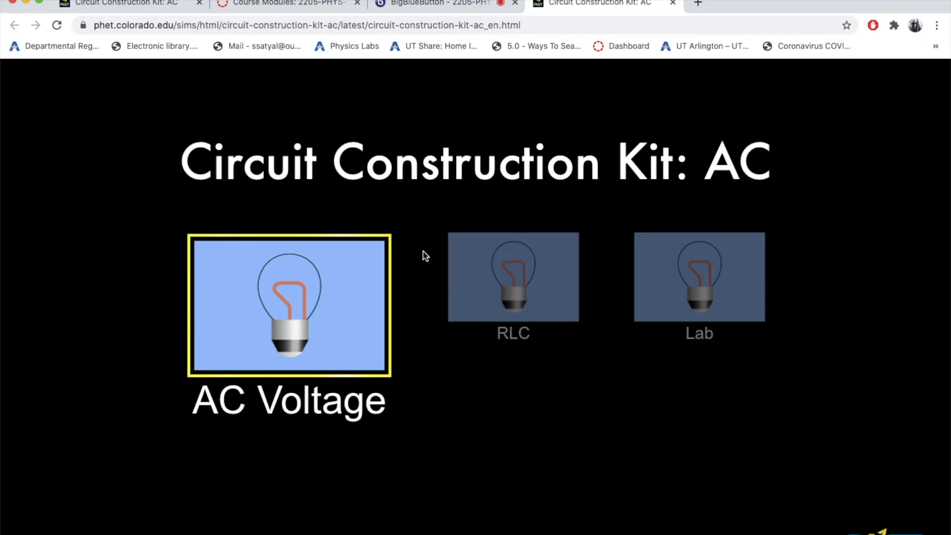
click(707, 294)
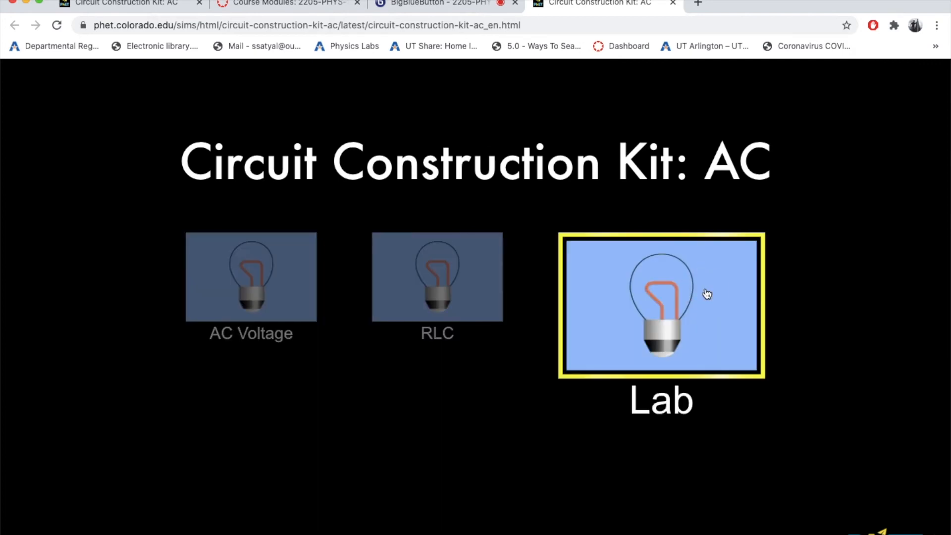
click(633, 316)
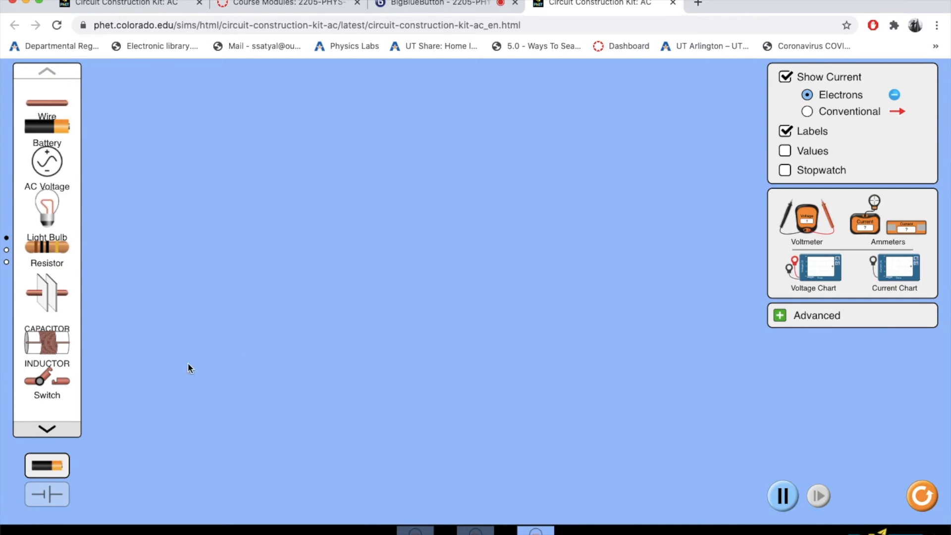
click(48, 429)
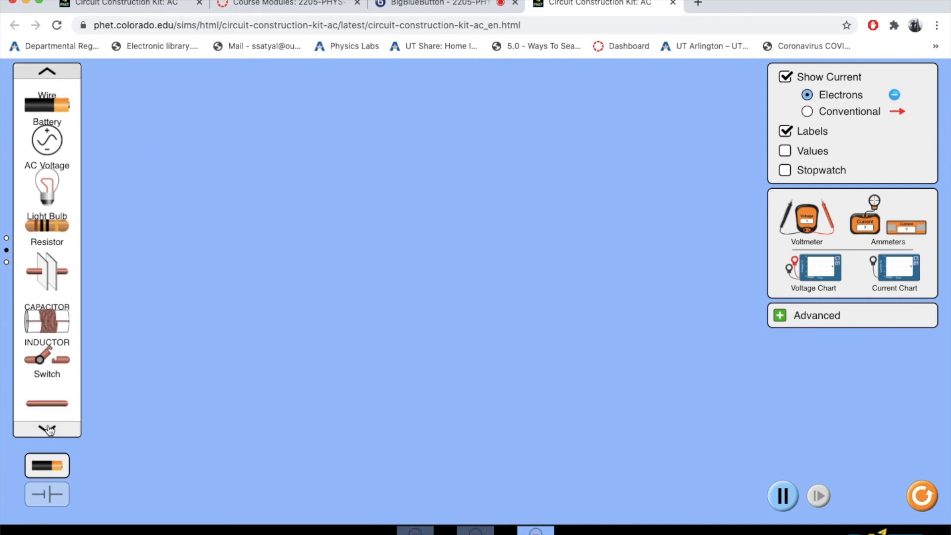
click(51, 78)
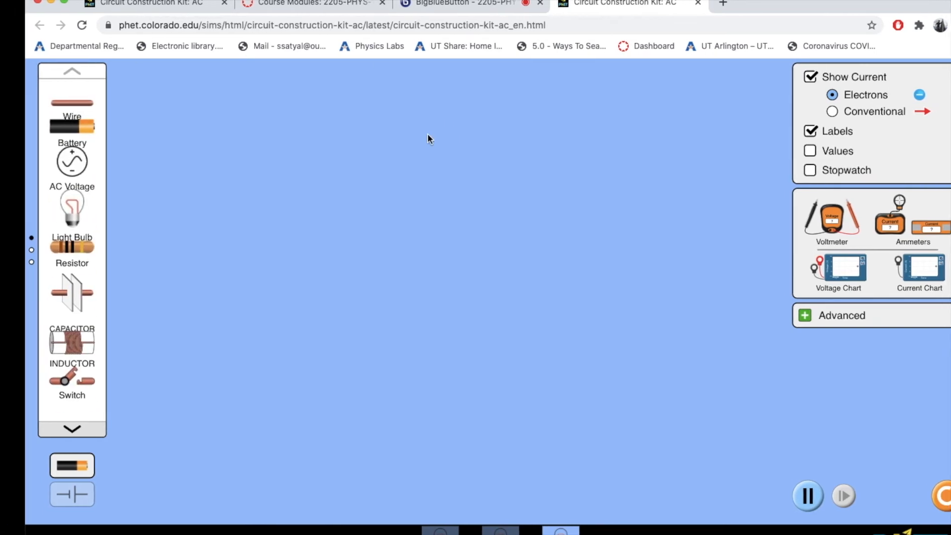
Step: Switch to the Word handout and review Activity 1's RC circuit instructions, Table 1 values and voltage measurement tasks
key(ctrl+Right)
scroll(416, 354, down, 5)
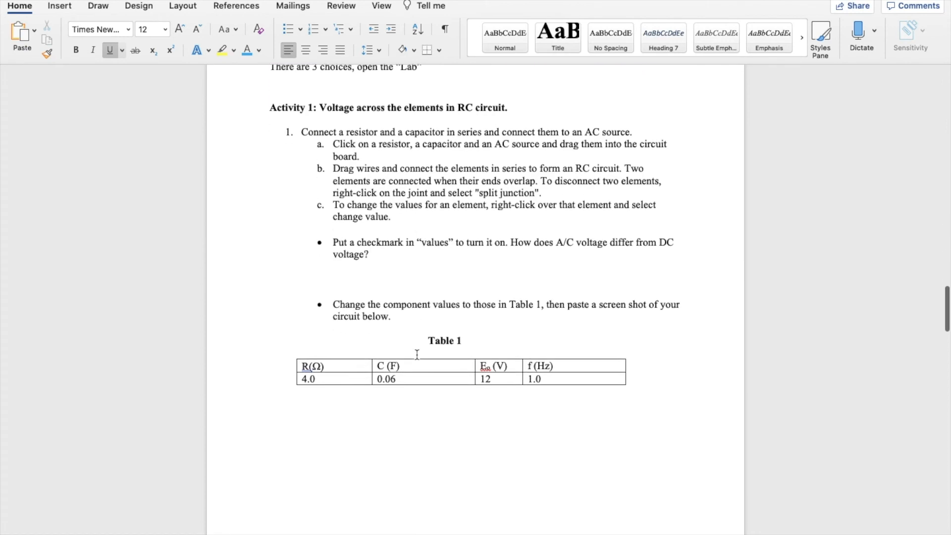
scroll(417, 354, up, 2)
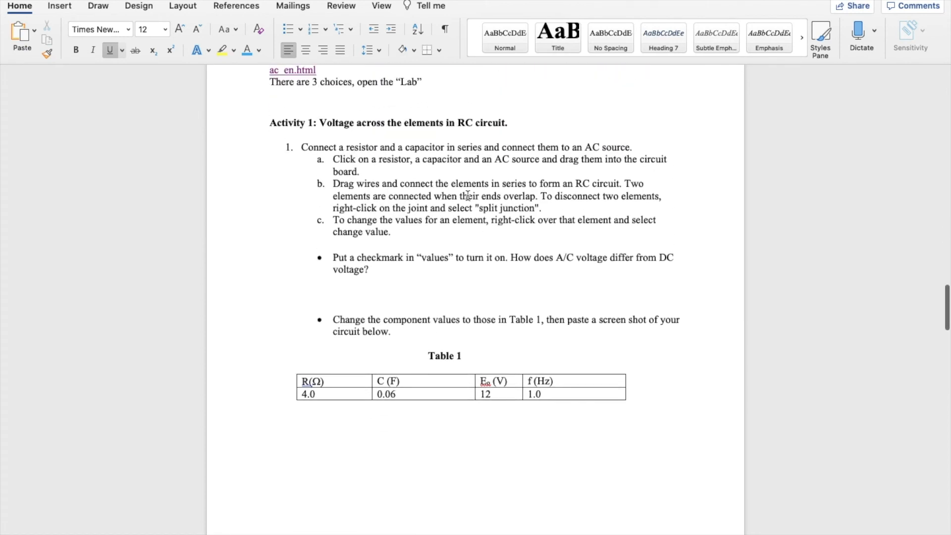
scroll(422, 344, up, 3)
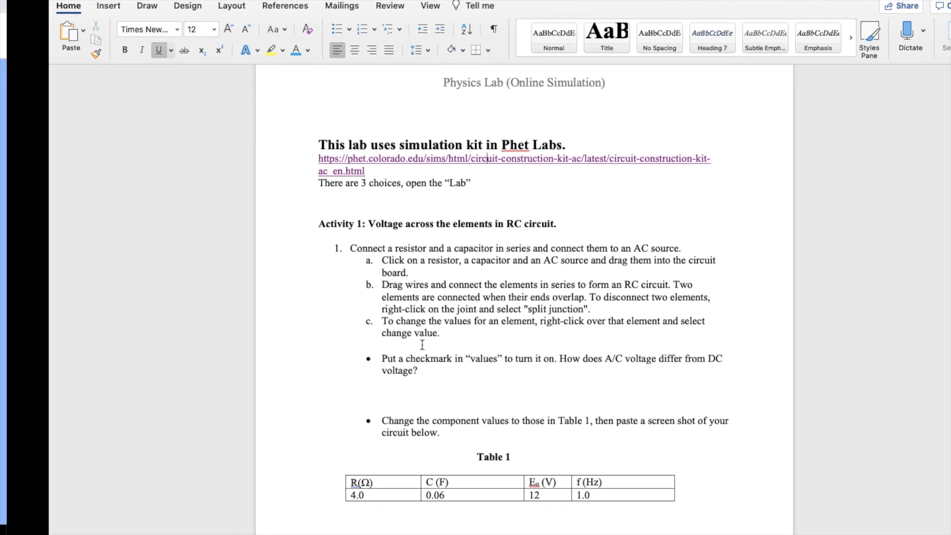
scroll(422, 344, down, 5)
scroll(422, 344, down, 1)
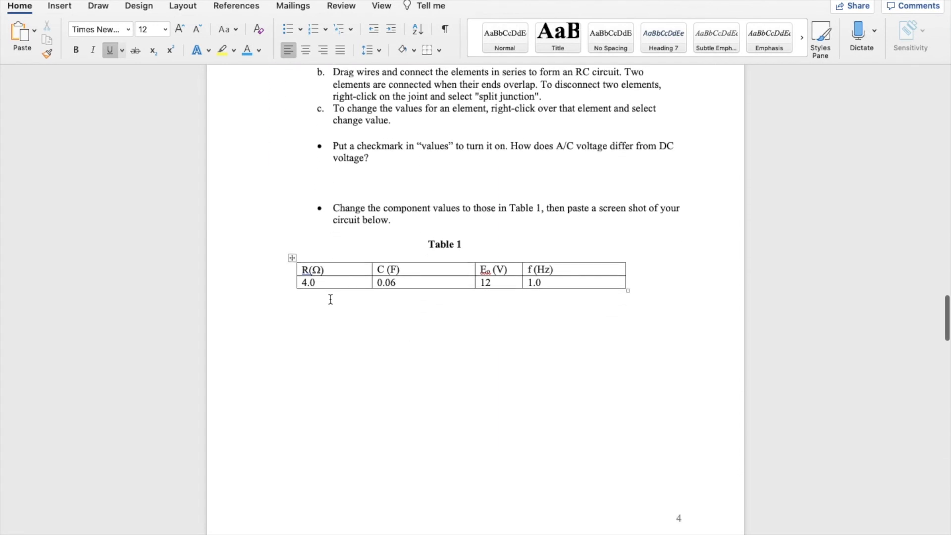
scroll(432, 313, up, 2)
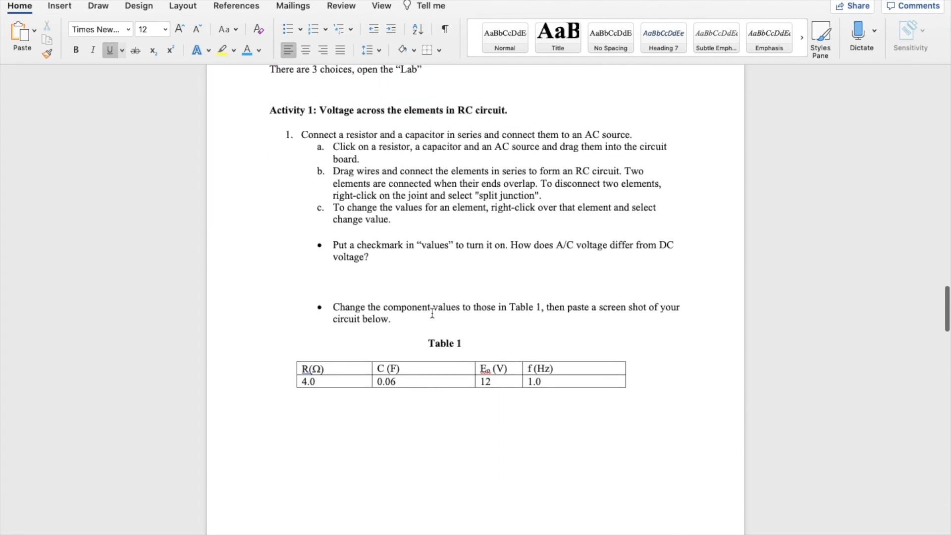
scroll(432, 313, down, 10)
scroll(432, 316, down, 3)
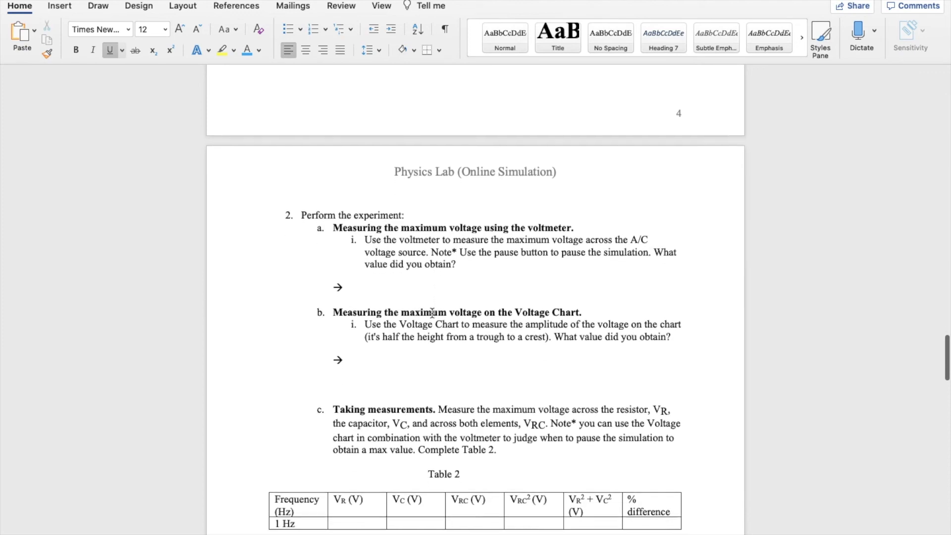
scroll(464, 374, up, 10)
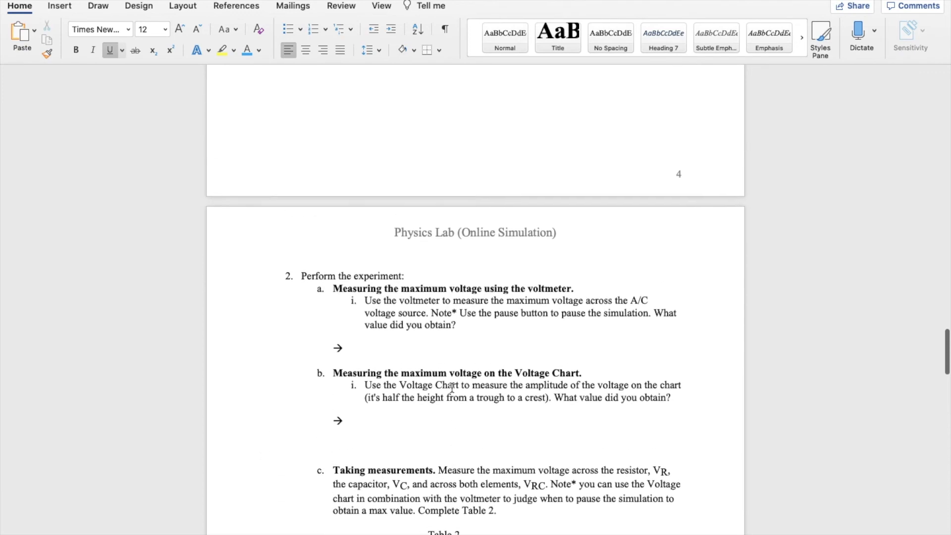
Step: Switch to the browser simulation and place an AC voltage source with a wire on each side and a vertical wire rising from each end
key(ctrl+Left)
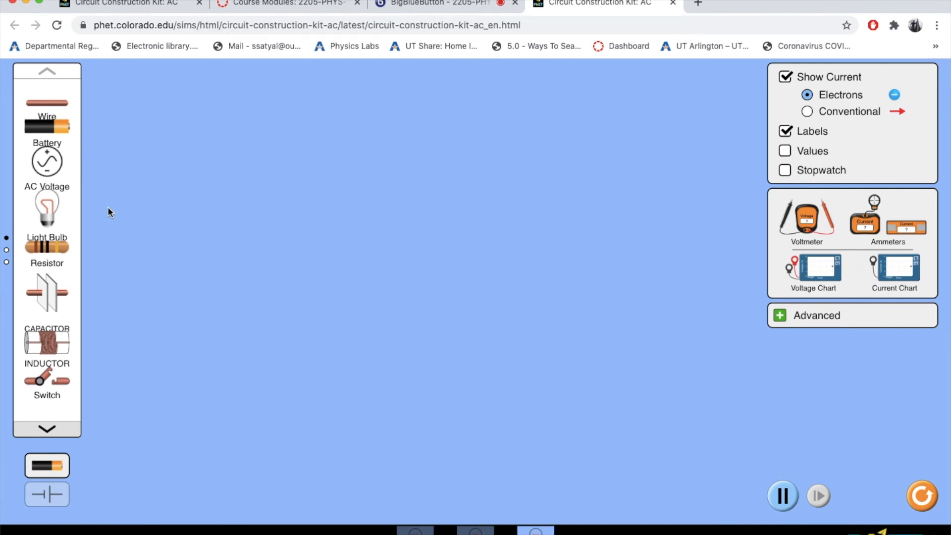
drag(44, 162, 420, 373)
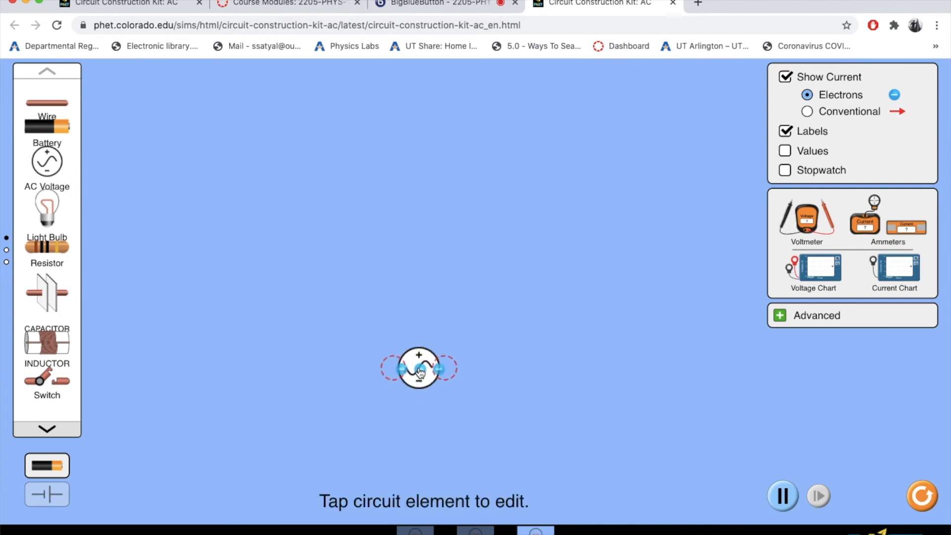
drag(63, 104, 193, 365)
click(298, 371)
drag(69, 115, 663, 367)
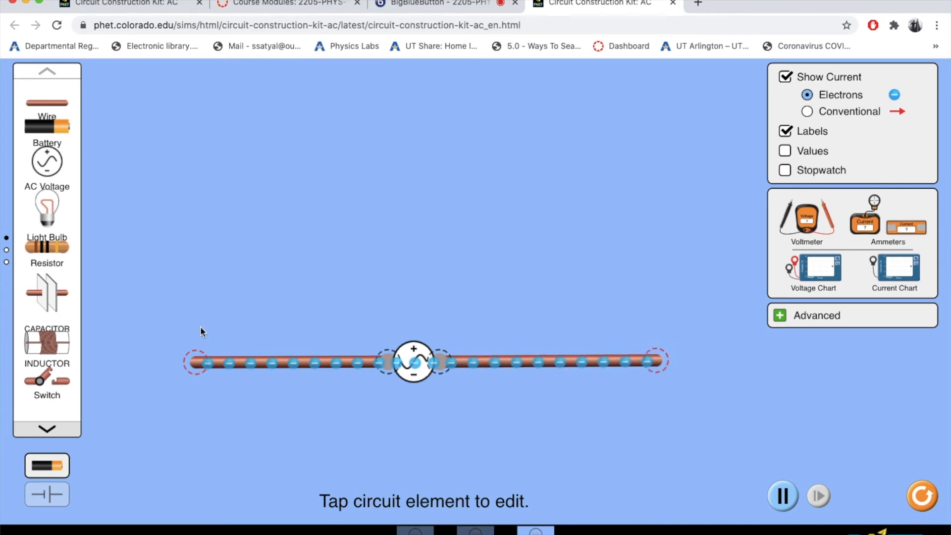
drag(63, 110, 194, 221)
drag(63, 108, 665, 210)
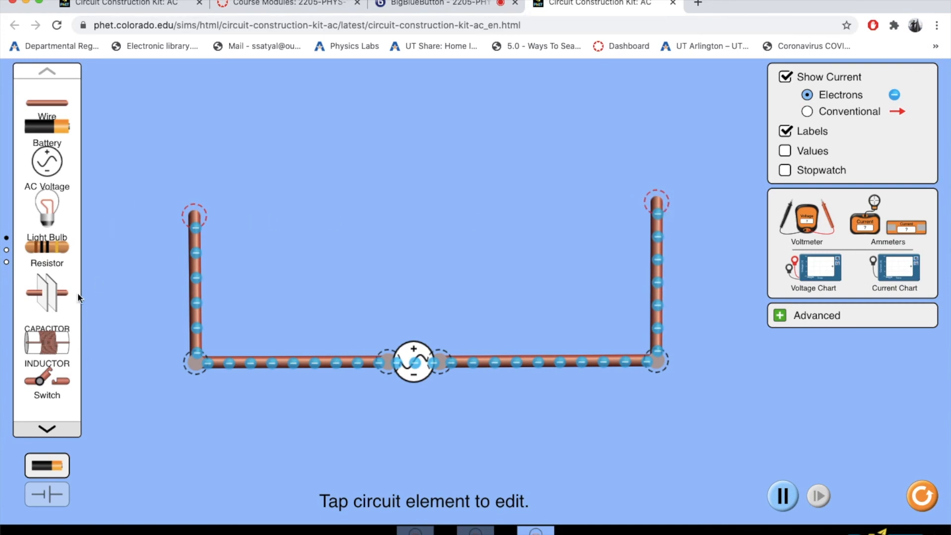
Step: Add a resistor and a capacitor in series between the two vertical wires, closing the loop with connecting wires
drag(55, 245, 298, 214)
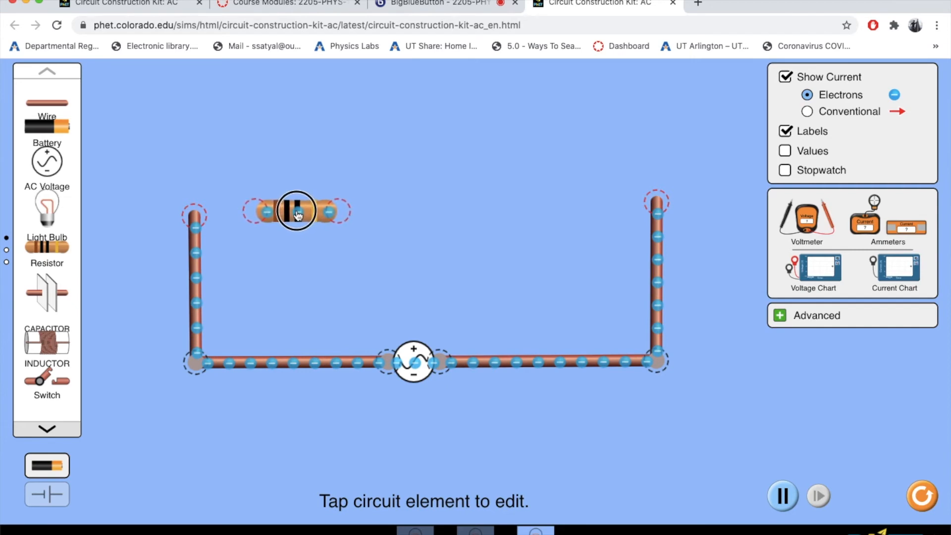
drag(47, 102, 211, 218)
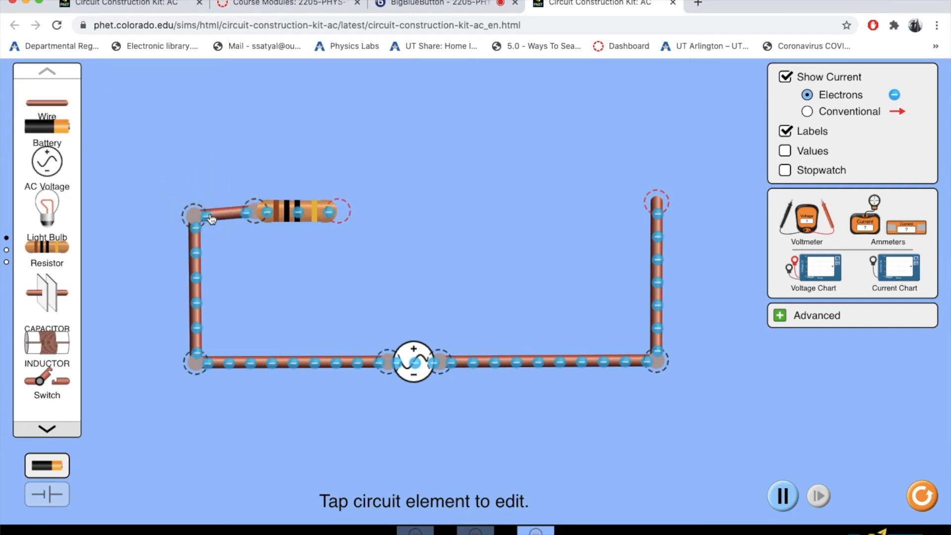
drag(286, 221, 286, 225)
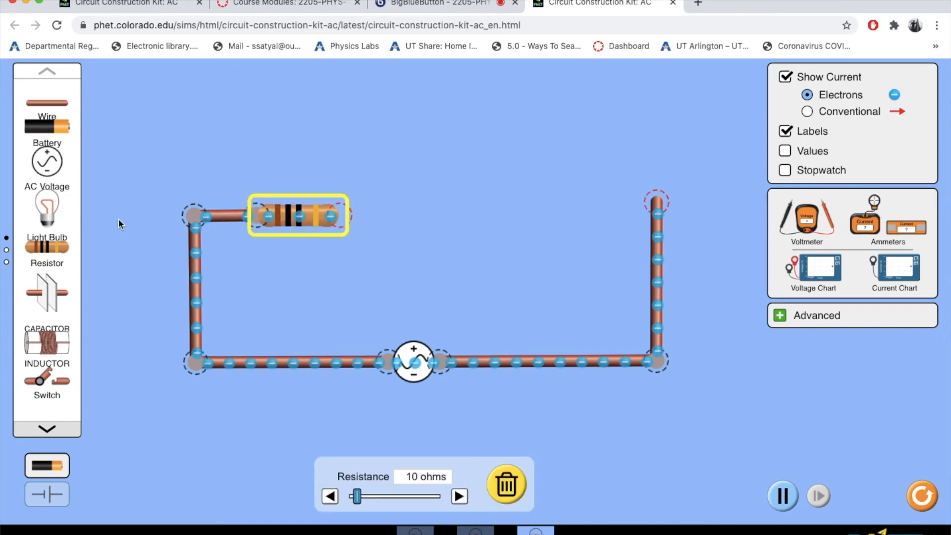
drag(61, 290, 491, 214)
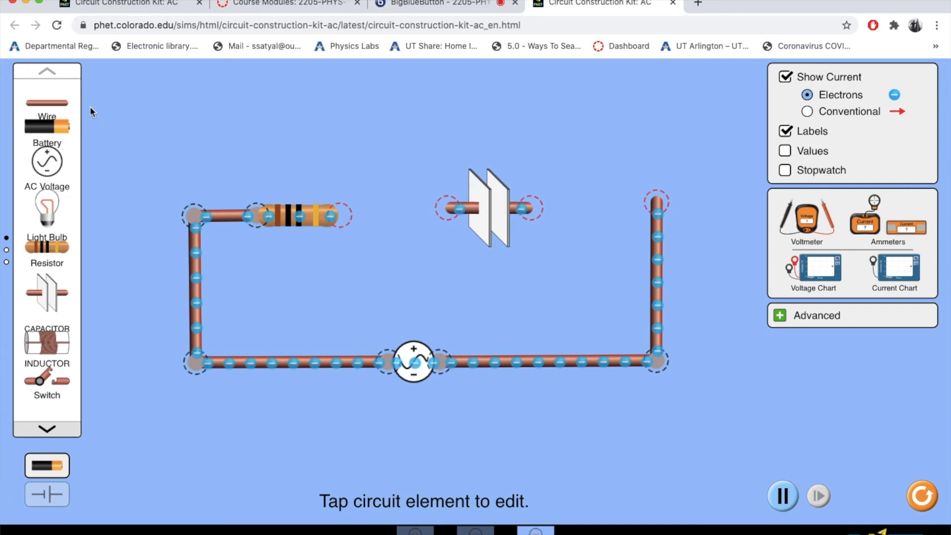
drag(64, 106, 396, 214)
drag(67, 103, 545, 212)
Step: Move the circuit's upper-left corner junction and the resistor slightly up to straighten the top branch
click(200, 218)
mouse_move(199, 218)
mouse_down()
mouse_move(201, 189)
mouse_move(200, 201)
mouse_up()
click(293, 219)
drag(293, 219, 293, 207)
click(197, 200)
drag(197, 202, 197, 206)
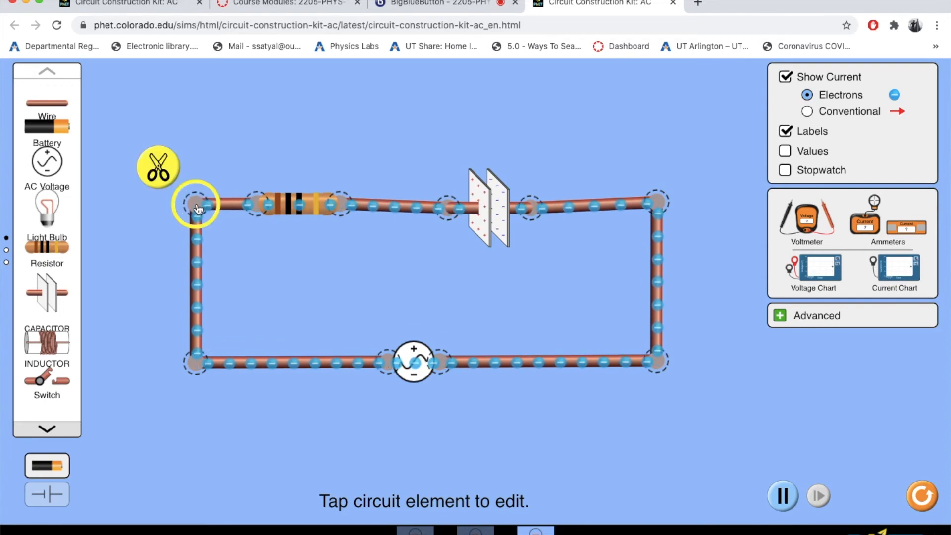
click(367, 275)
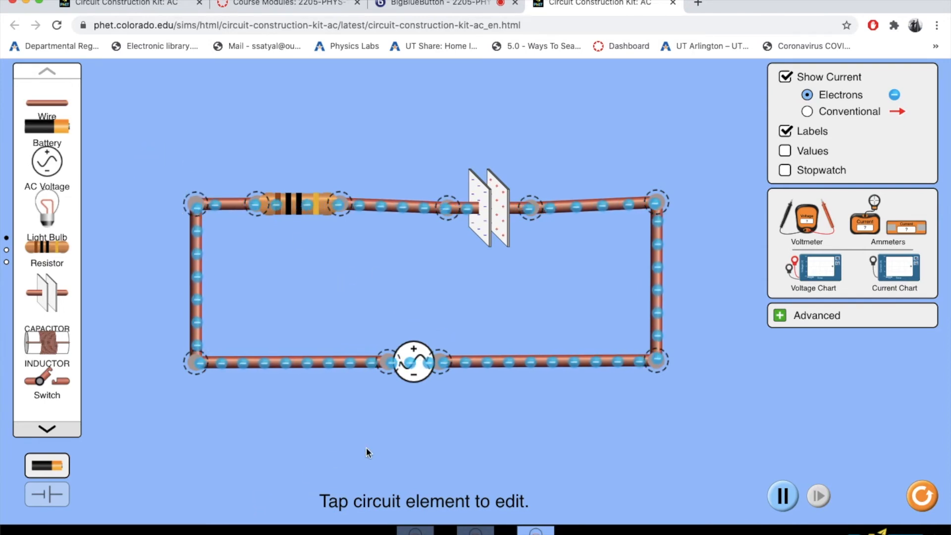
Step: Open the AC source's settings, and switch to the Word handout to check the required component values in Table 1
click(422, 378)
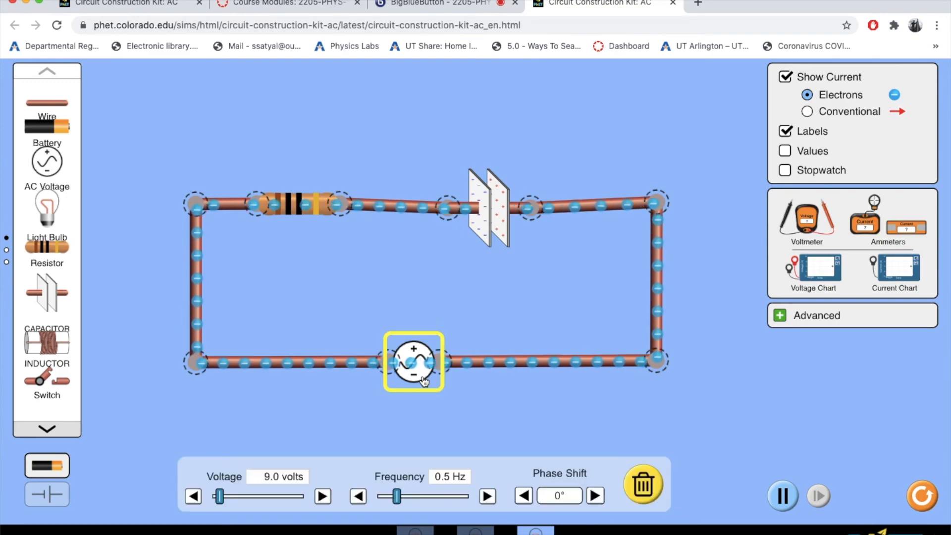
key(ctrl+Up)
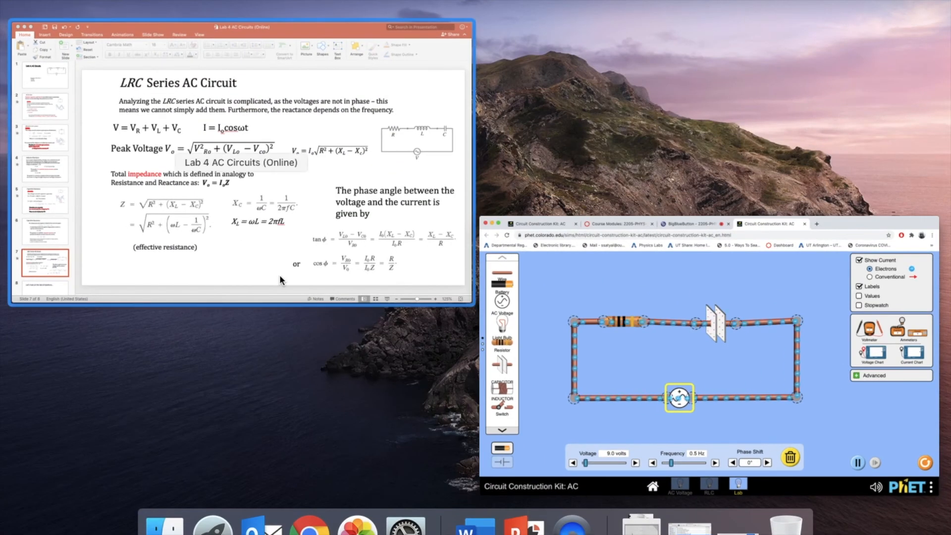
click(525, 346)
key(ctrl+Right)
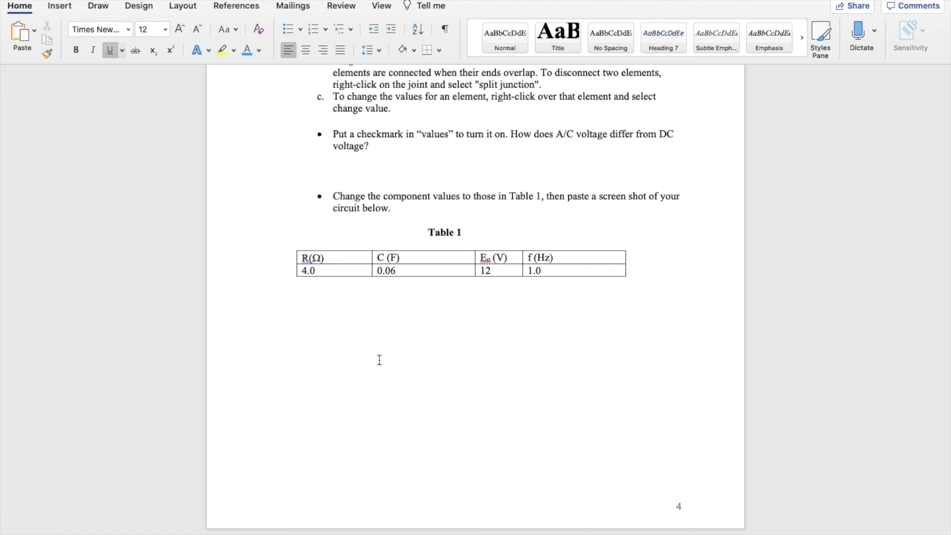
Step: Return to the circuit simulation and set the AC source to 12.0 volts and 1.0 Hz
key(ctrl+Left)
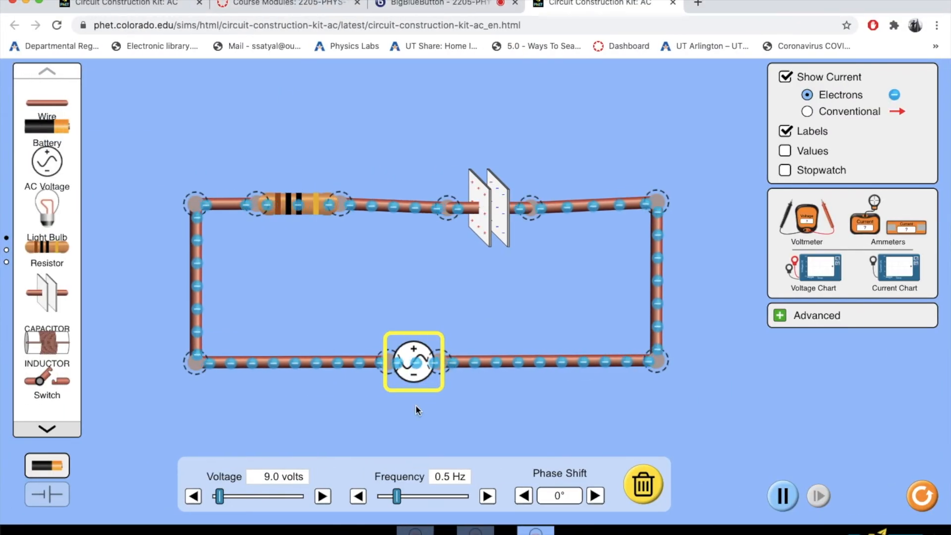
drag(218, 498, 221, 503)
drag(396, 499, 421, 502)
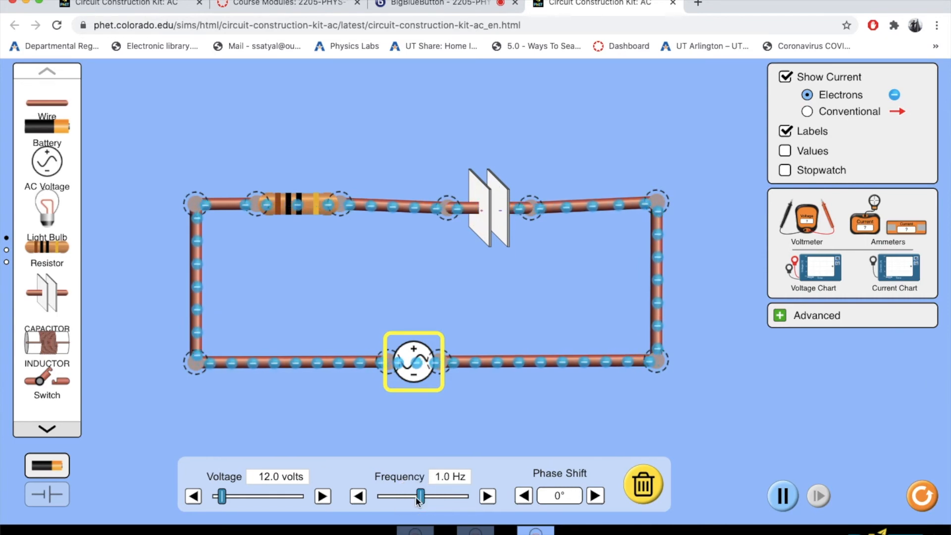
Step: Set the capacitor's capacitance to 0.06 F and the resistor's resistance to 4.0 Ω
click(488, 210)
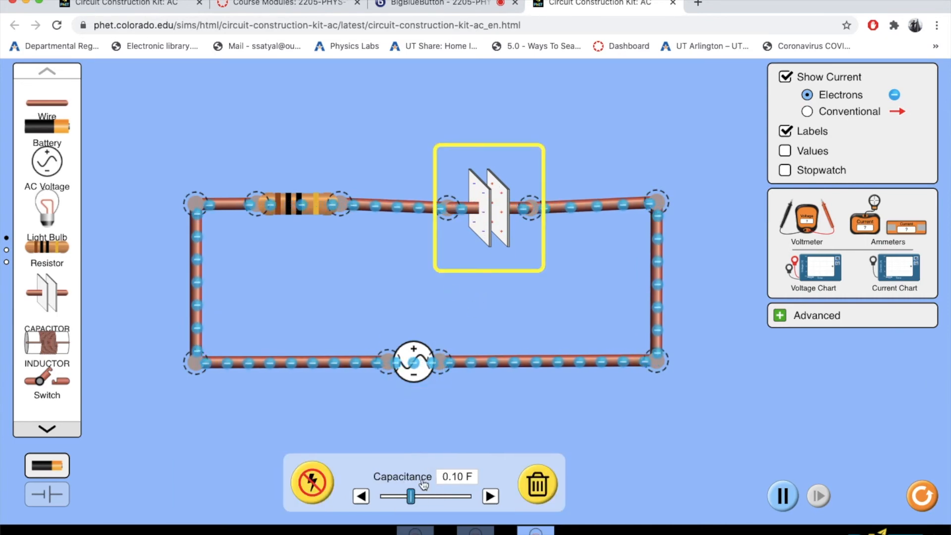
drag(415, 497, 386, 500)
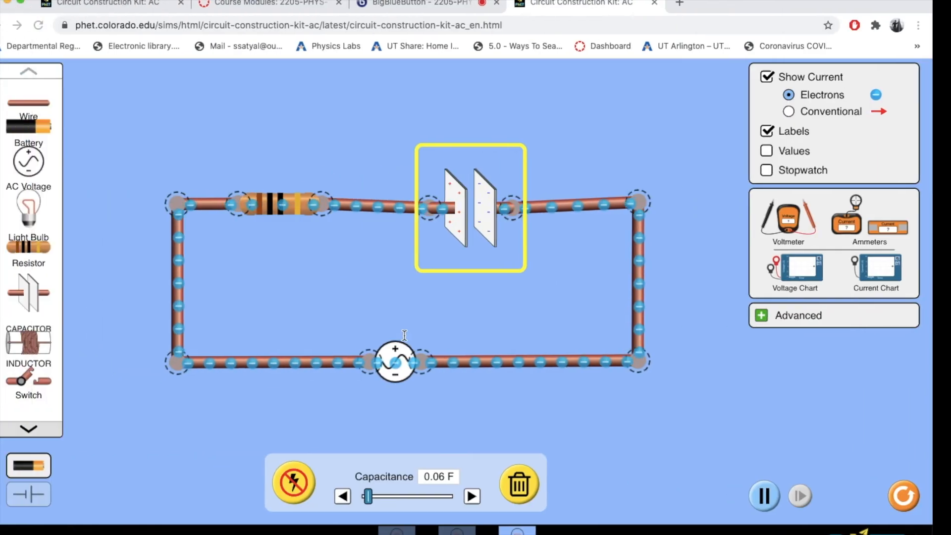
click(302, 219)
click(294, 208)
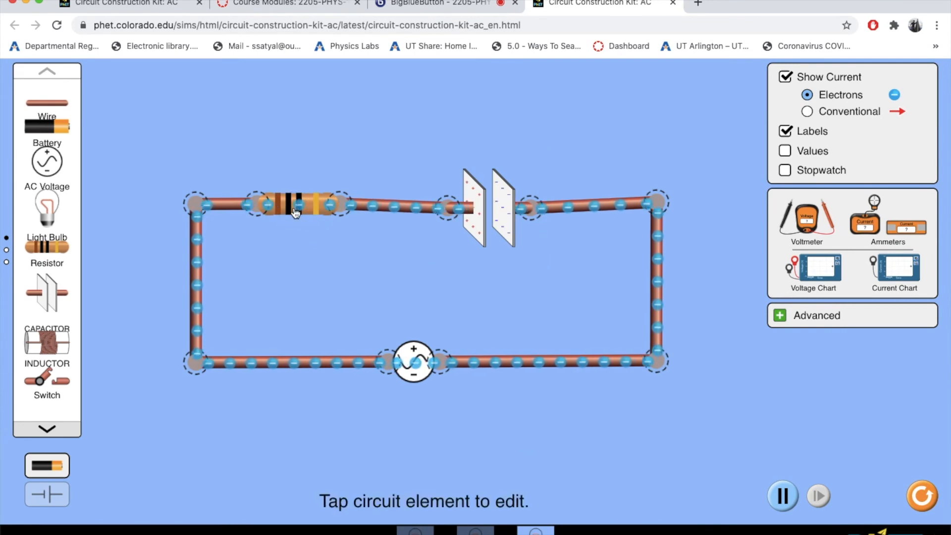
mouse_move(356, 496)
mouse_down()
mouse_move(340, 498)
mouse_move(353, 499)
mouse_up()
click(258, 461)
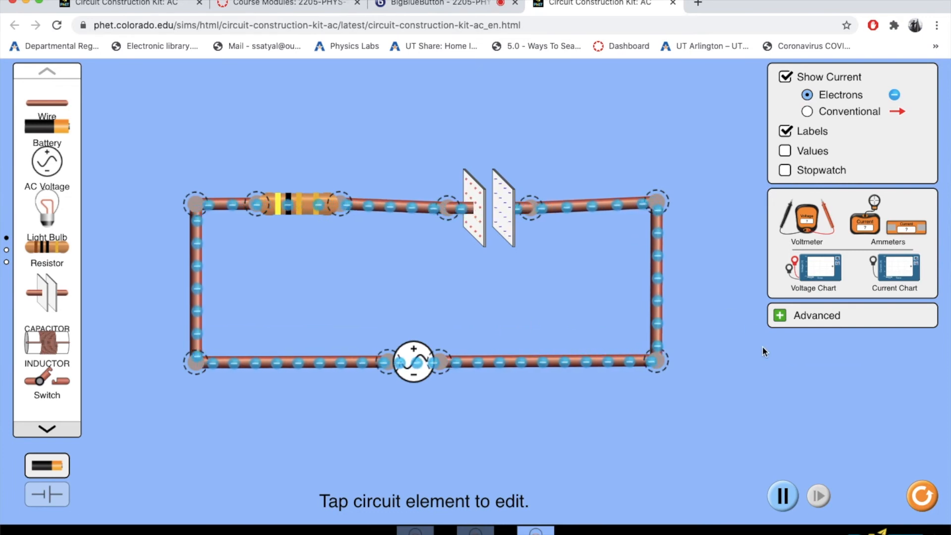
Step: Place a voltage chart below the circuit, connect its probes on either side of the AC source, and widen its voltage scale to ±20 V
click(822, 275)
drag(821, 275, 778, 423)
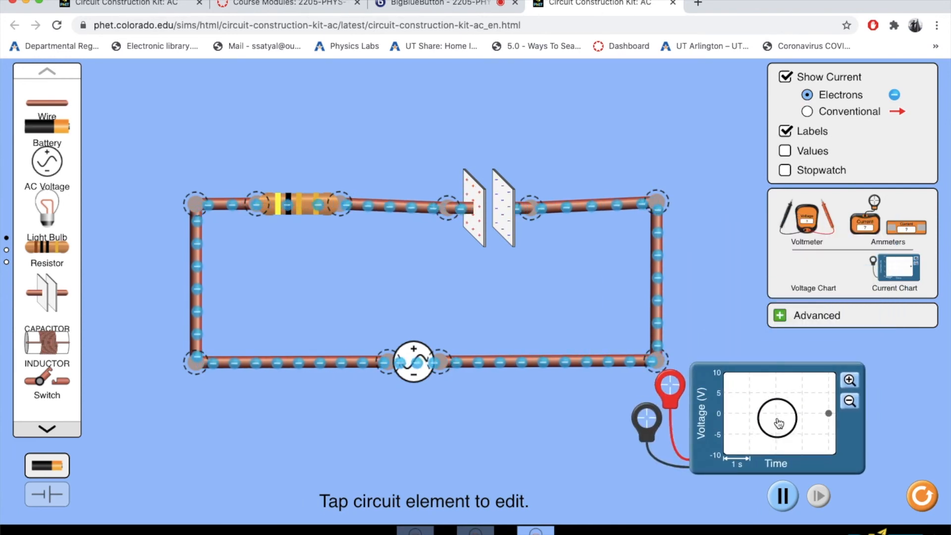
drag(779, 422, 340, 464)
drag(241, 424, 517, 439)
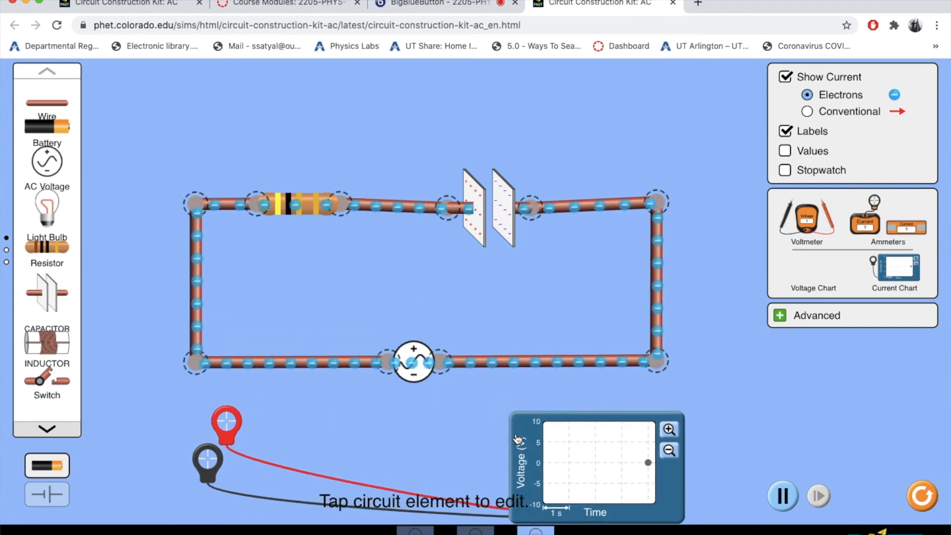
drag(238, 419, 454, 363)
drag(220, 460, 387, 362)
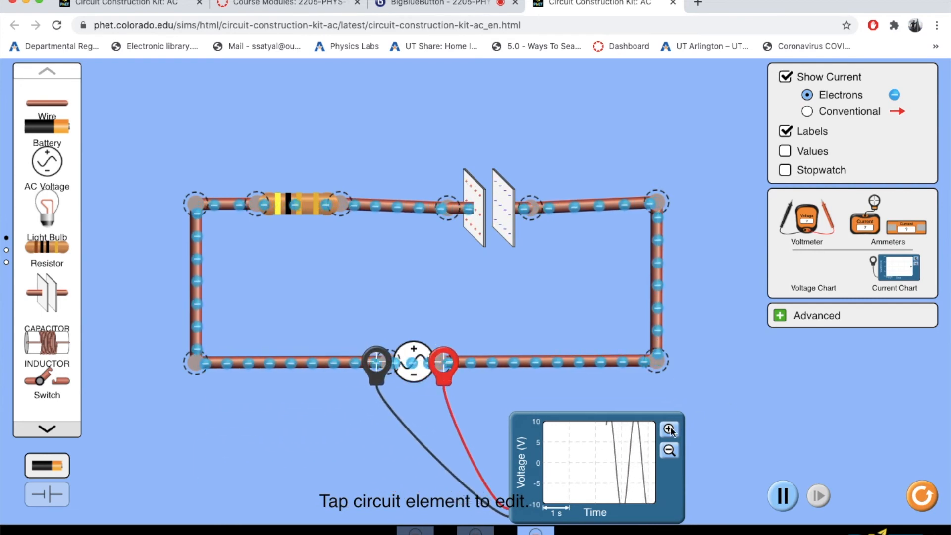
click(668, 450)
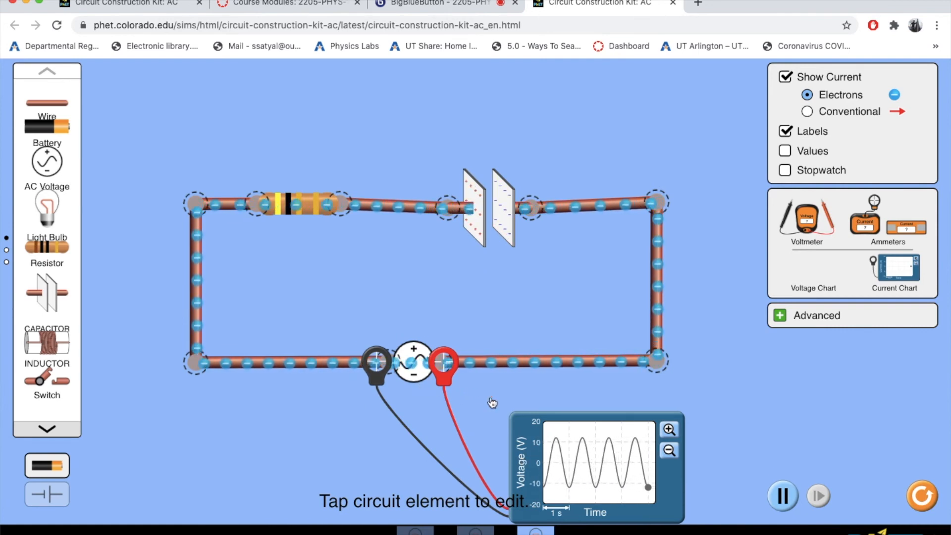
Step: Raise the AC source's frequency to 2.0 Hz to compare the chart's waveform, and set it back to 1.0 Hz
click(421, 381)
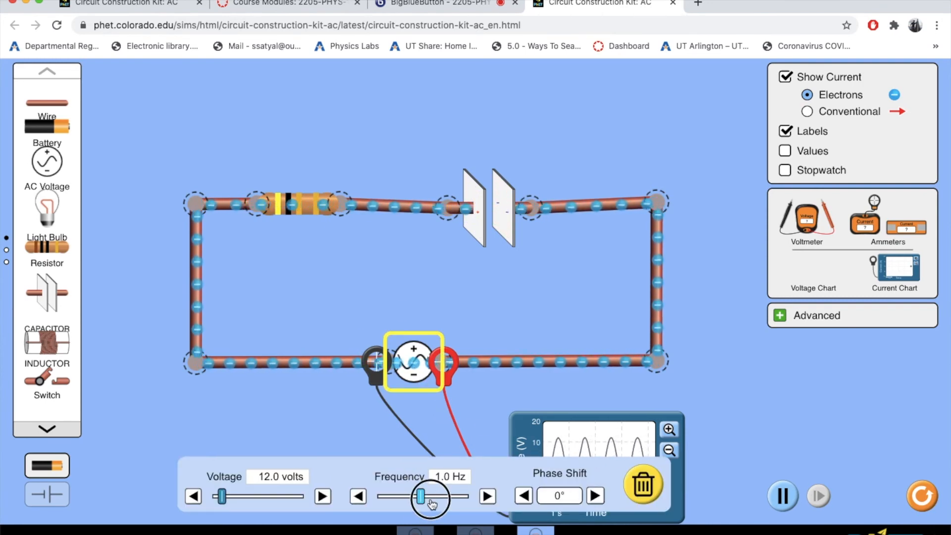
drag(435, 503, 477, 499)
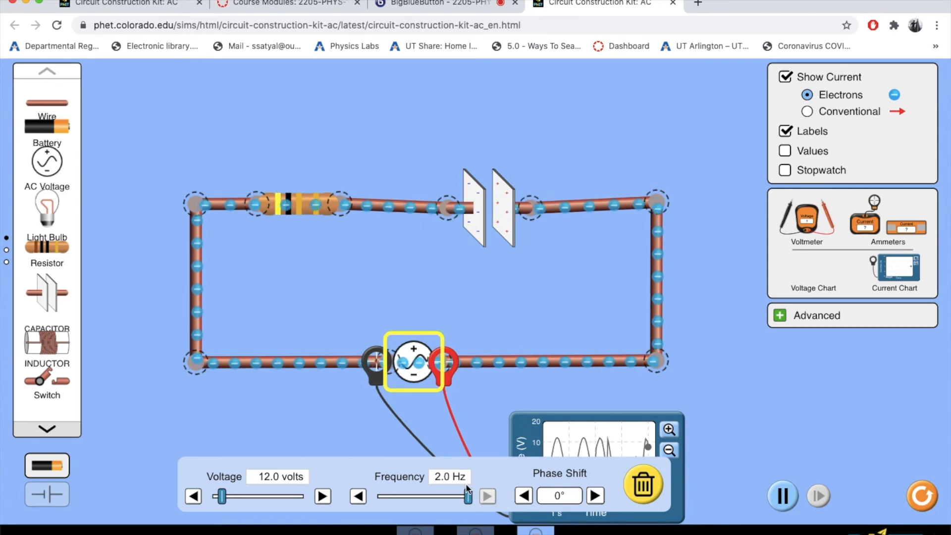
click(337, 442)
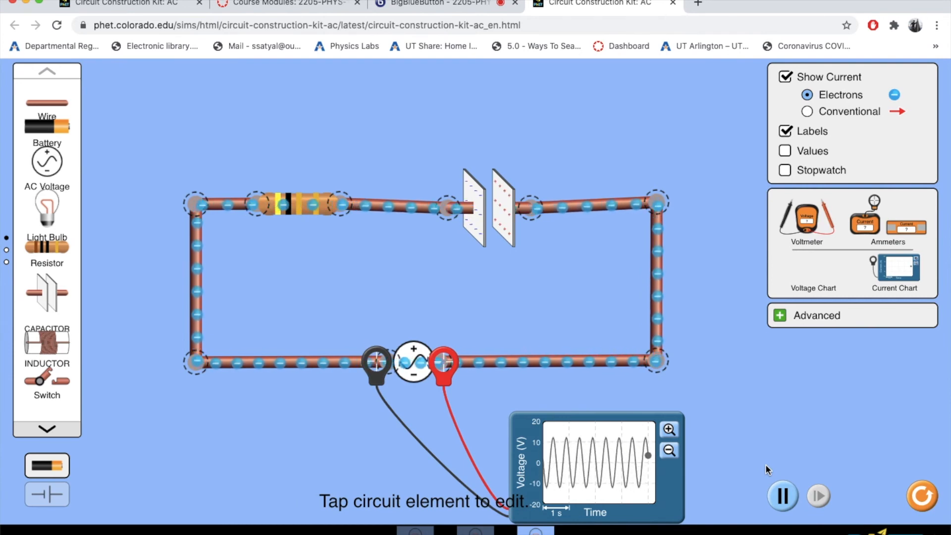
click(416, 378)
drag(468, 501, 421, 506)
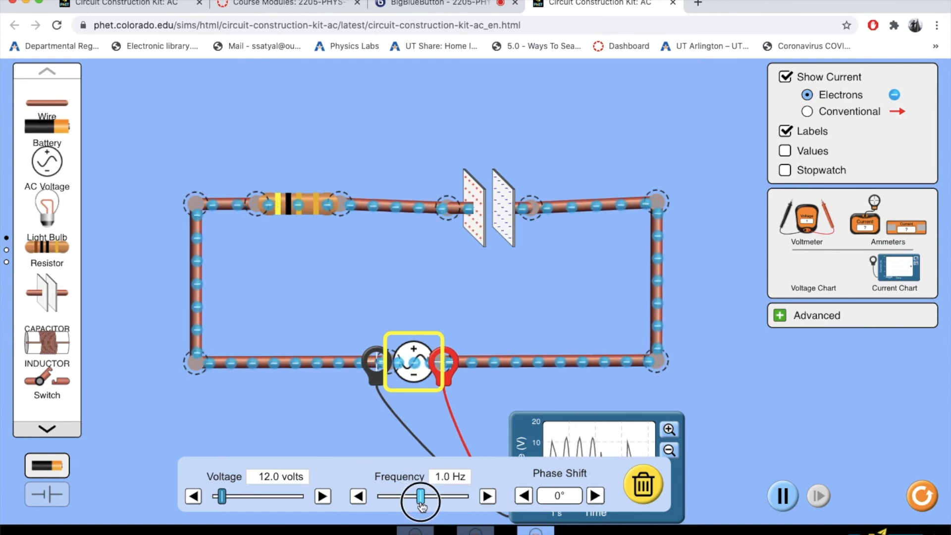
click(339, 438)
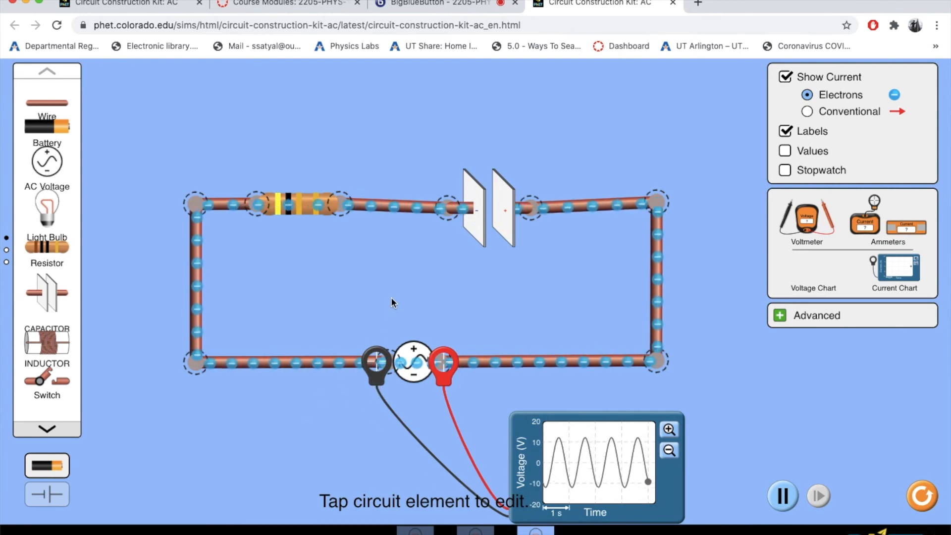
Step: Place a voltmeter above the resistor and put its black and red probes on the wires on either side of the resistor
drag(806, 220, 278, 116)
drag(352, 81, 366, 208)
drag(206, 115, 227, 247)
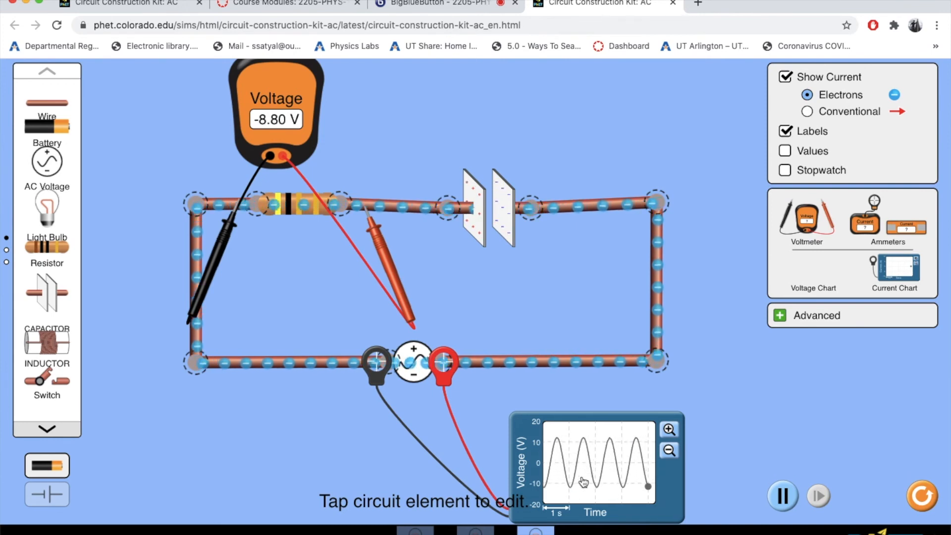
Step: Move the voltage chart's black and red probes from the AC source to either side of the resistor, and check the source's settings
drag(376, 362, 250, 207)
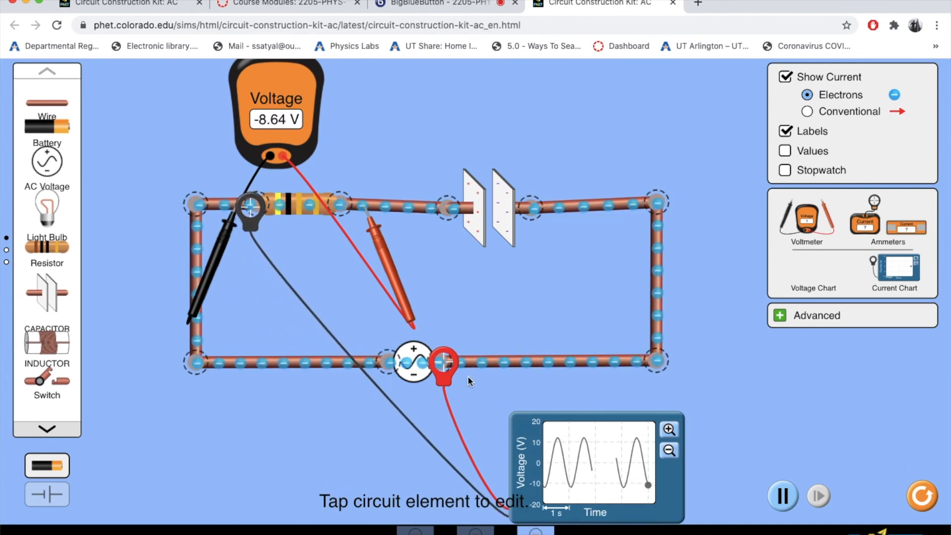
drag(447, 367, 373, 210)
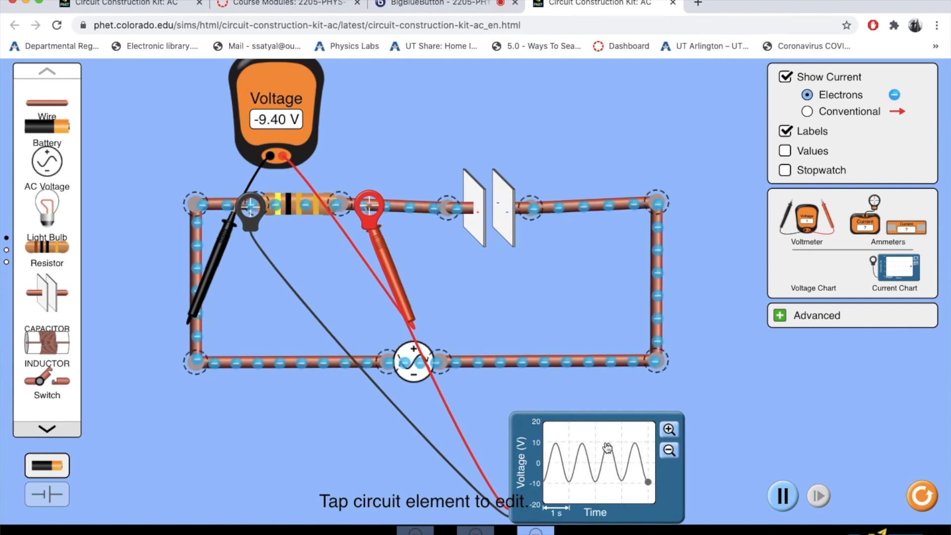
click(433, 378)
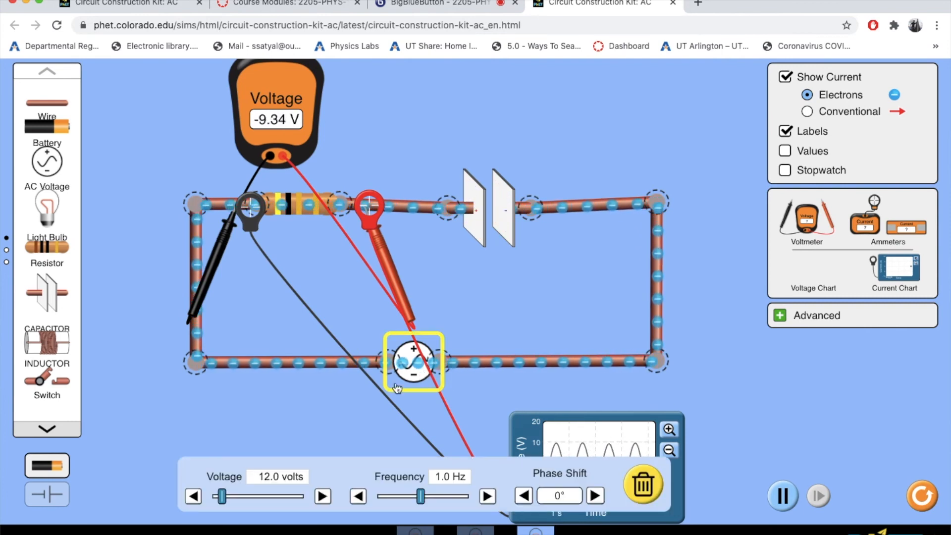
click(349, 429)
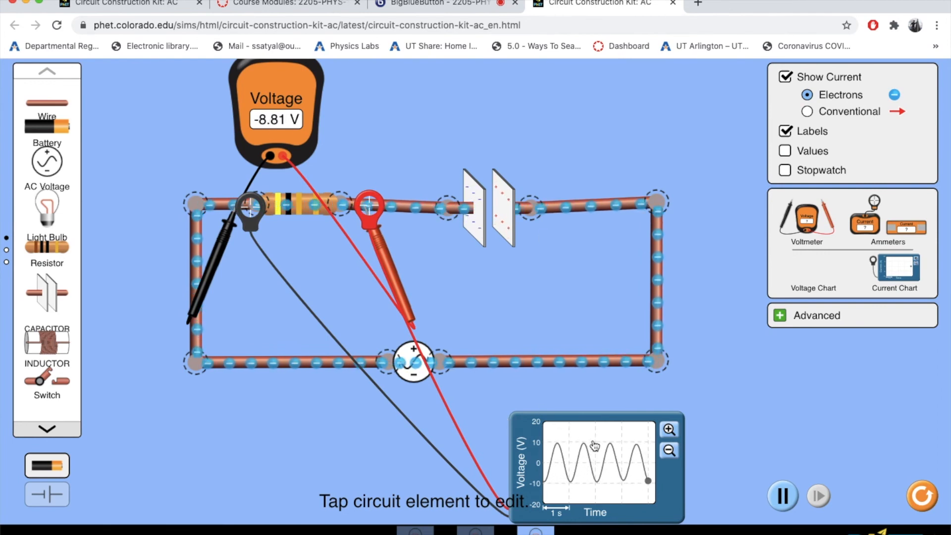
Step: Pause and resume the simulation repeatedly to catch the maximum voltage across the resistor at a crest of the voltage chart
click(783, 496)
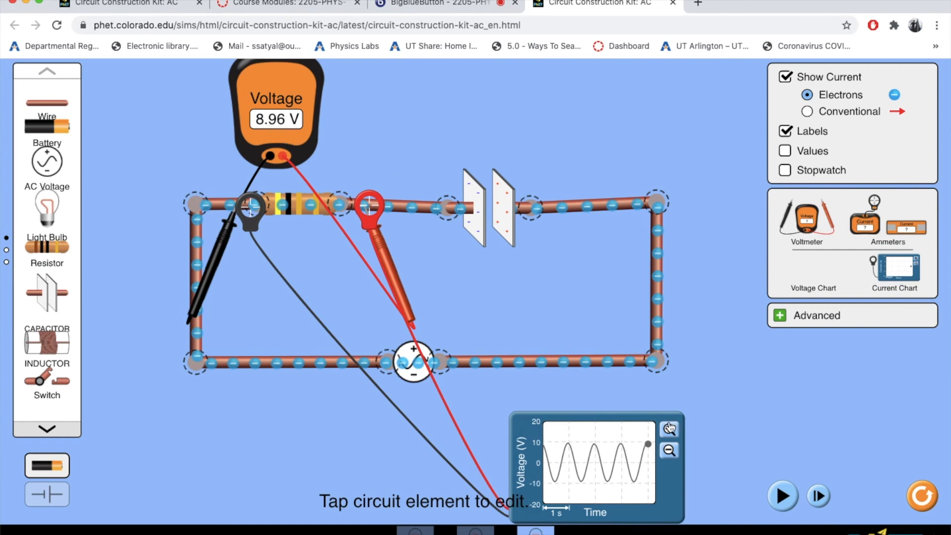
click(781, 495)
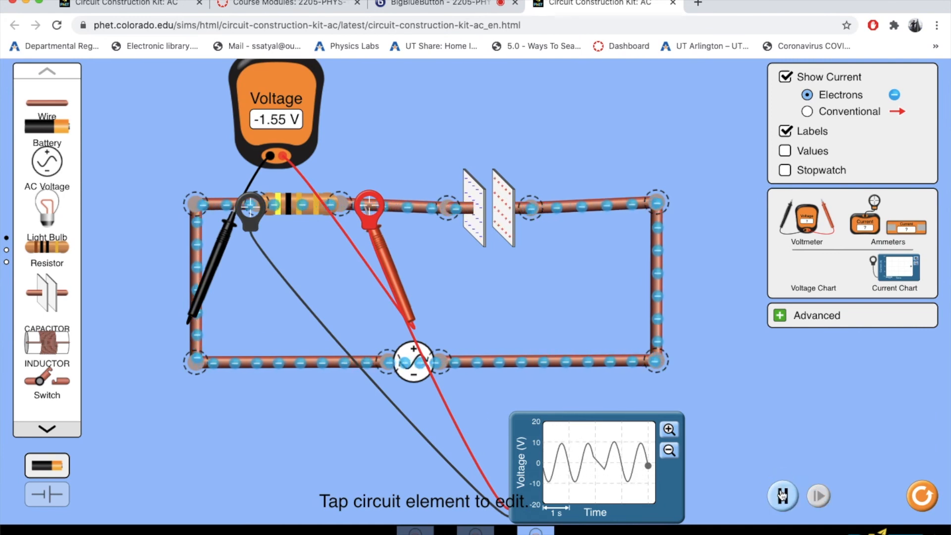
click(783, 495)
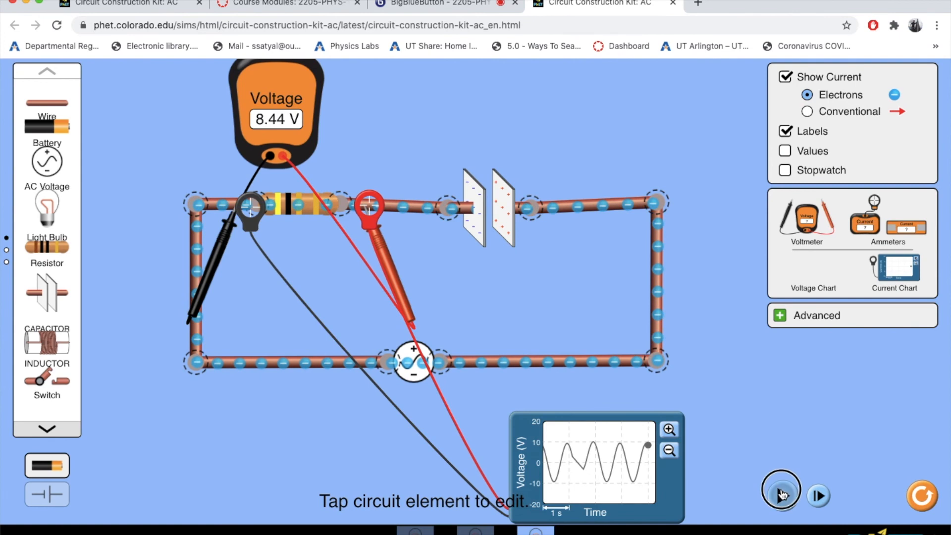
click(783, 495)
click(782, 495)
click(783, 495)
click(782, 495)
click(783, 496)
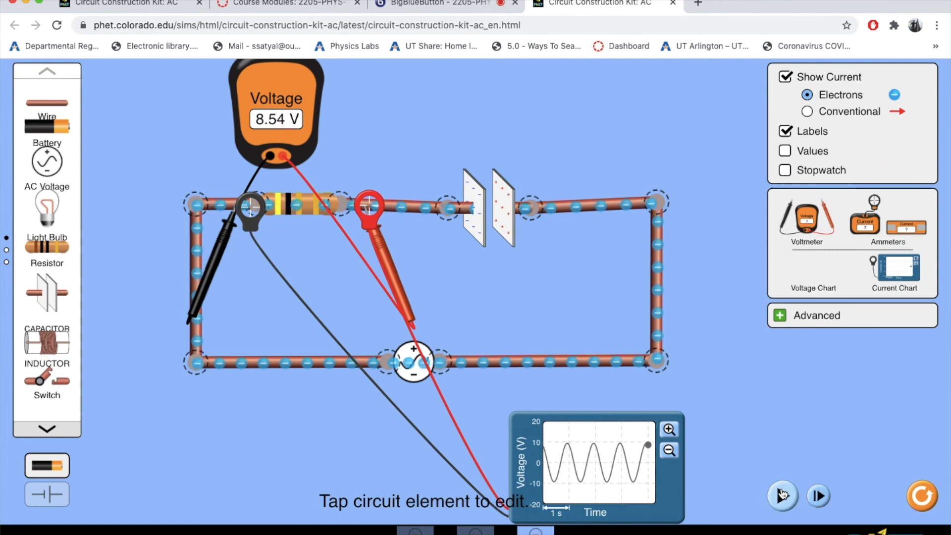
click(782, 495)
click(783, 496)
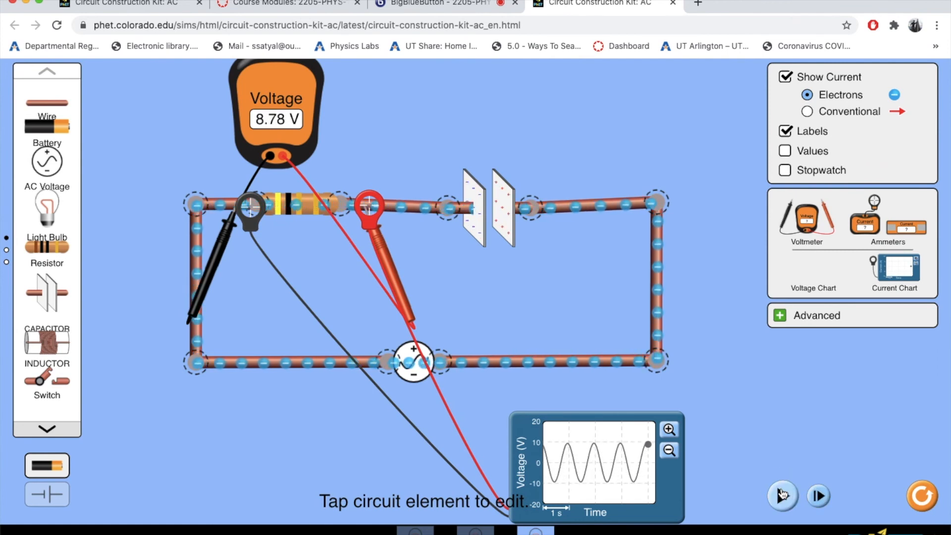
click(783, 495)
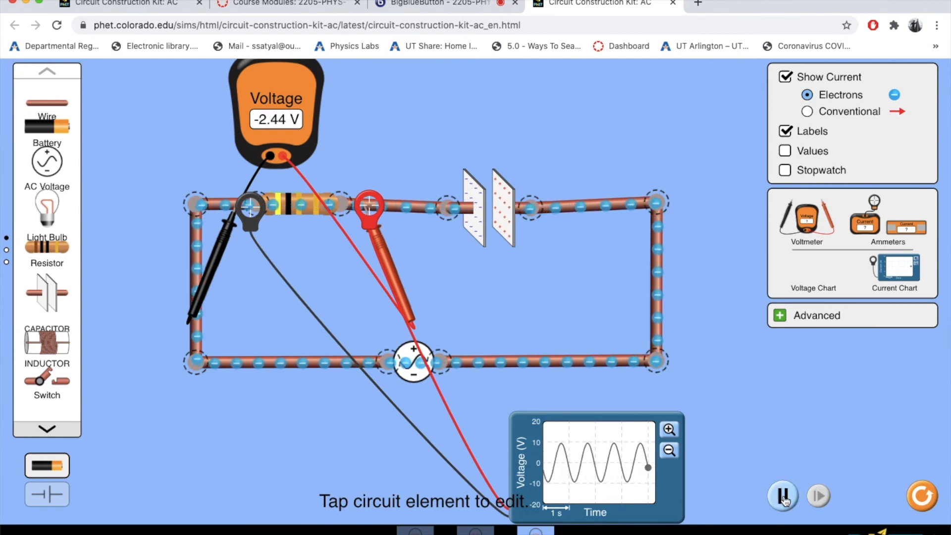
click(783, 496)
click(783, 495)
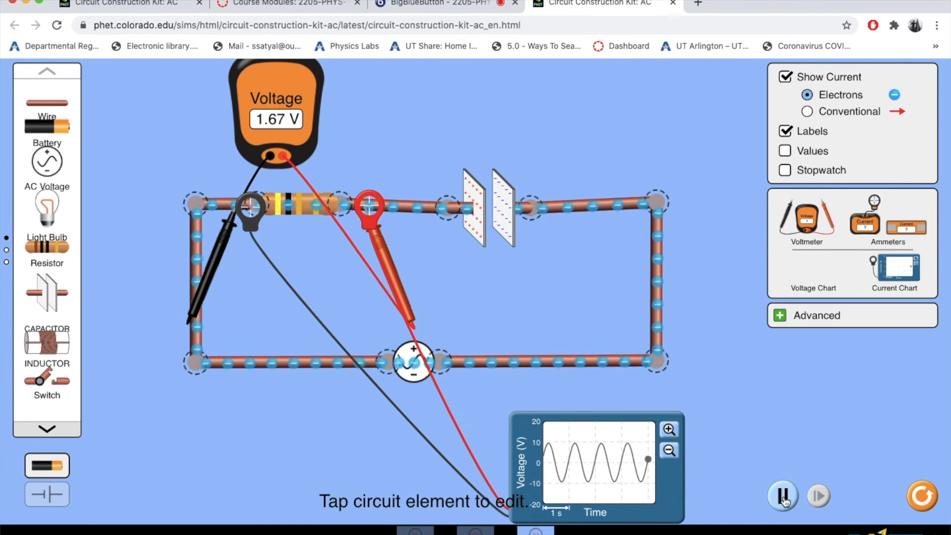
click(782, 495)
click(782, 496)
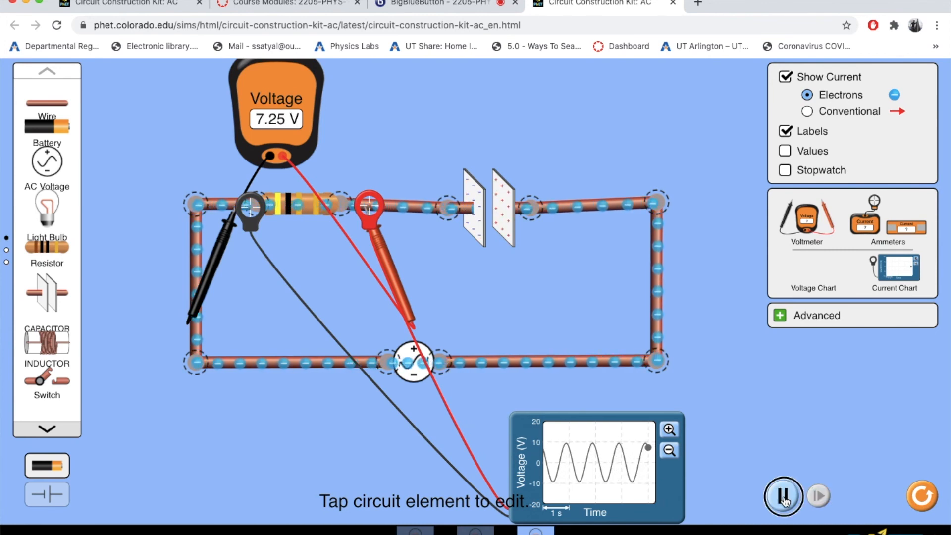
click(782, 495)
click(783, 495)
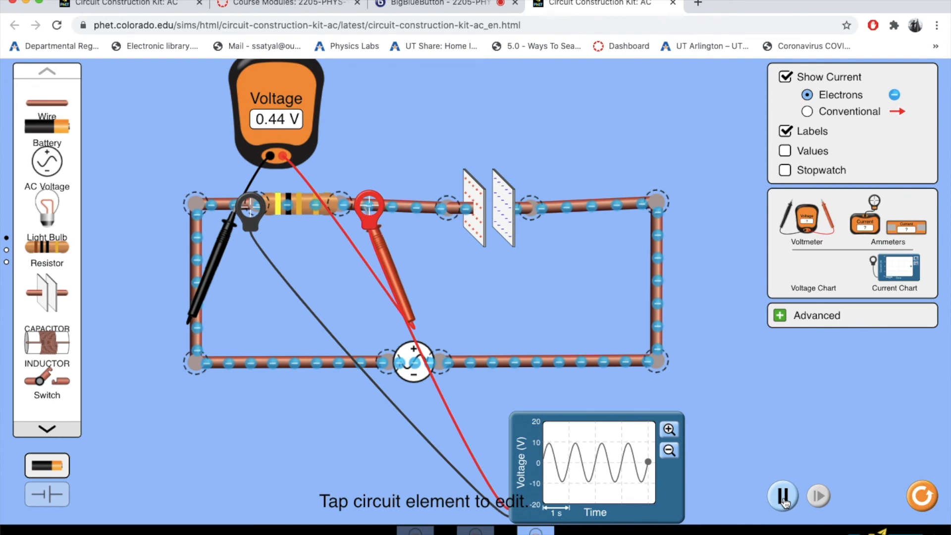
click(782, 495)
click(783, 498)
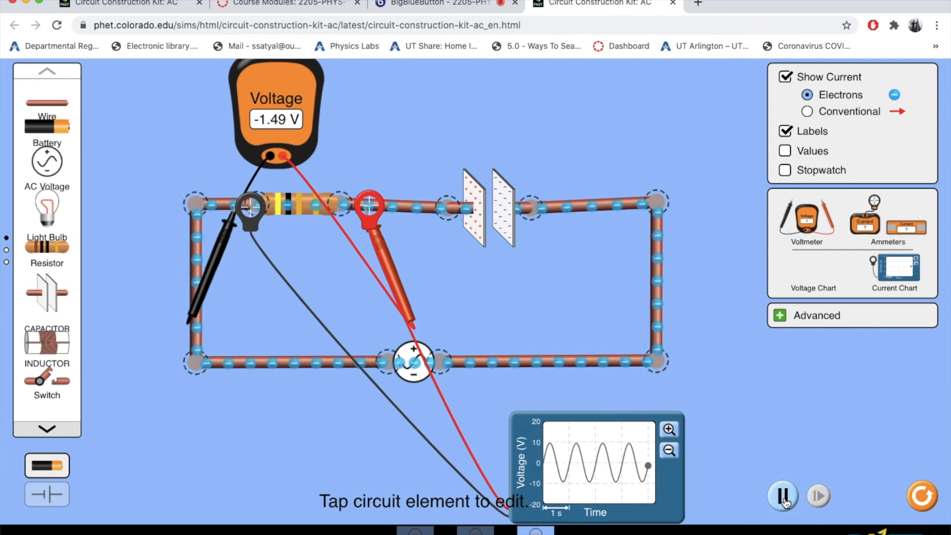
click(783, 497)
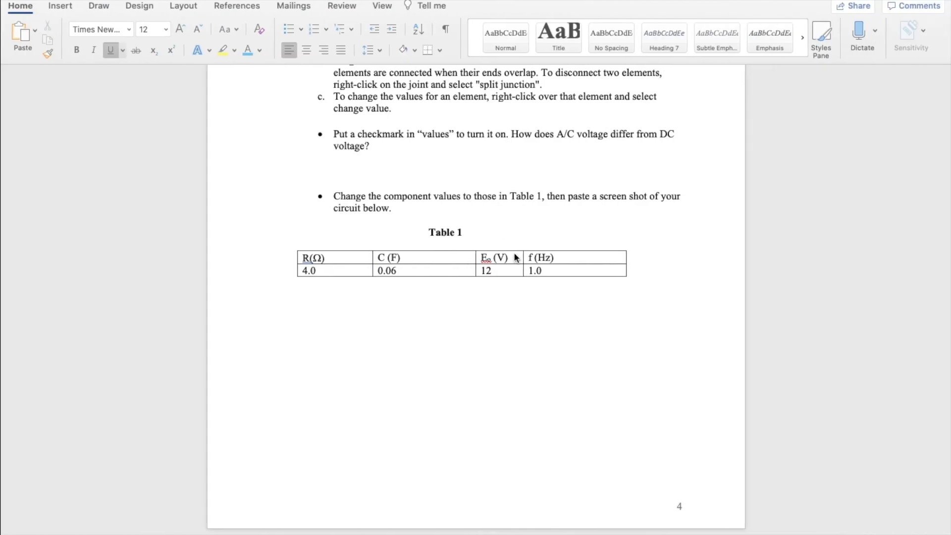
Step: In the Word handout, review the experiment tasks on measuring maximum voltages and completing Table 2 at 1 Hz
scroll(584, 324, down, 15)
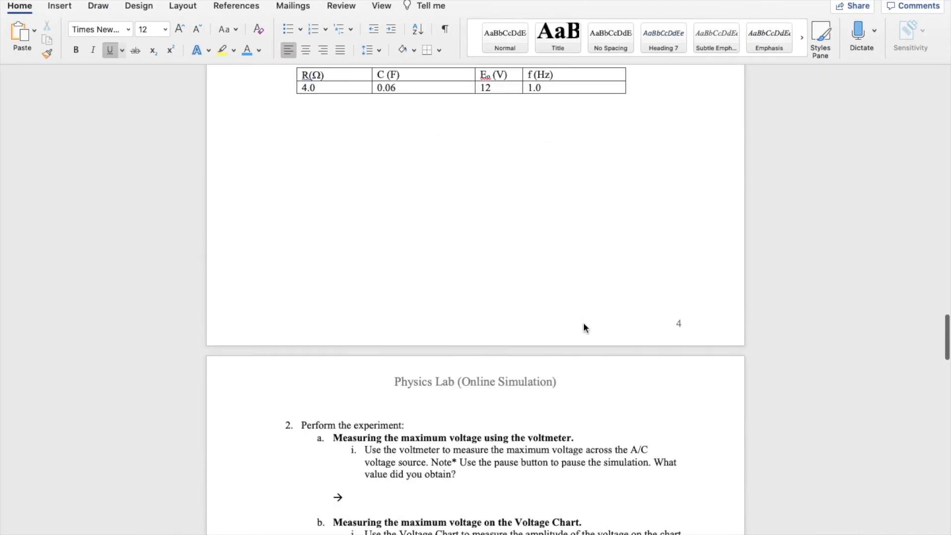
scroll(583, 324, up, 6)
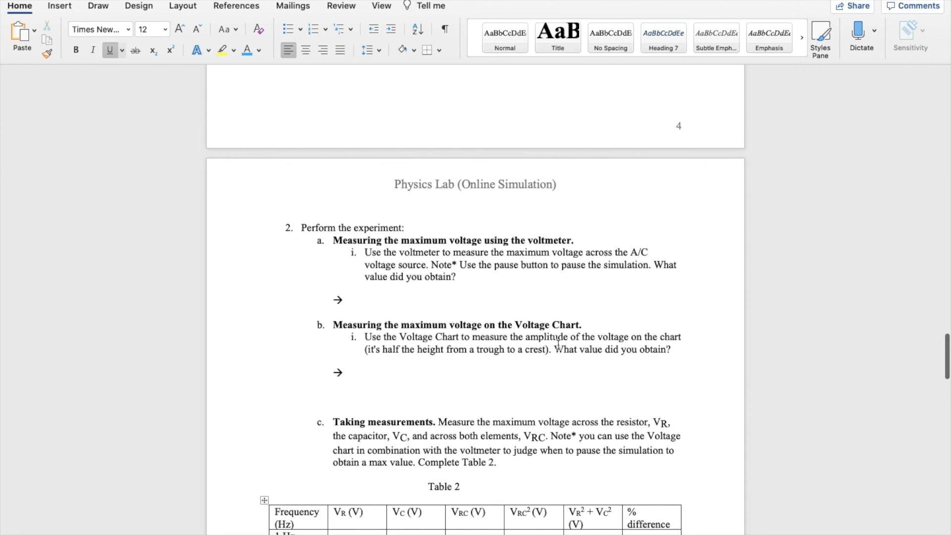
scroll(545, 348, down, 4)
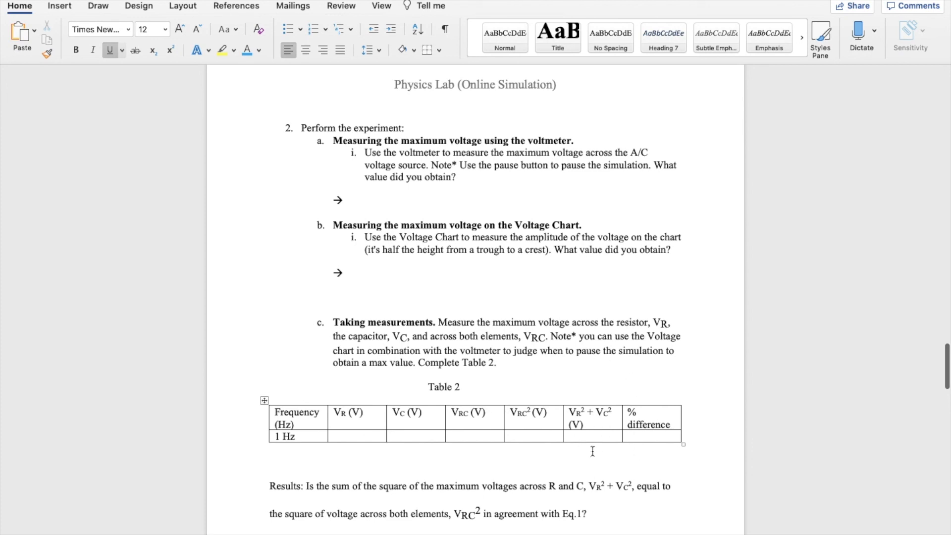
scroll(592, 451, down, 4)
scroll(593, 451, down, 2)
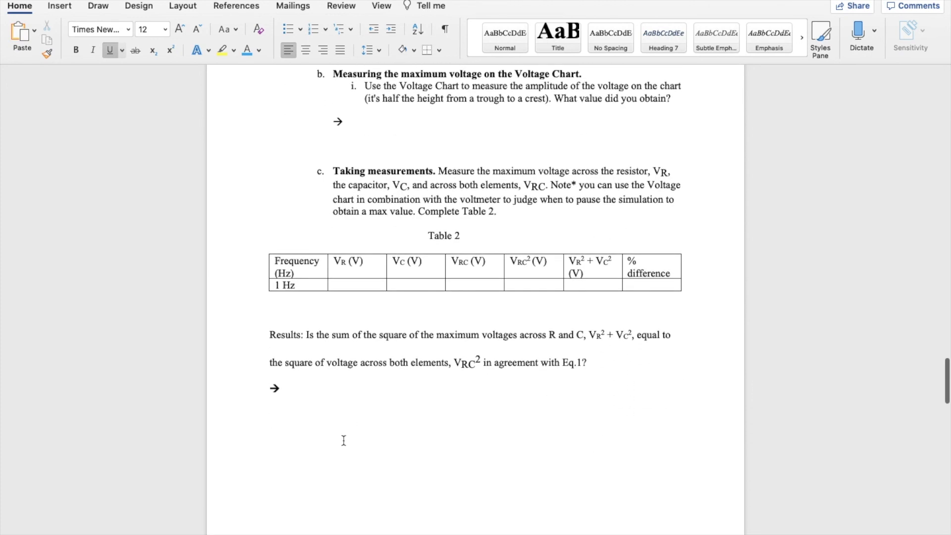
Step: In the Word handout, review the Table 2 results question and the Activity 3 RLC circuit setup with its Table 5 values
scroll(545, 440, down, 3)
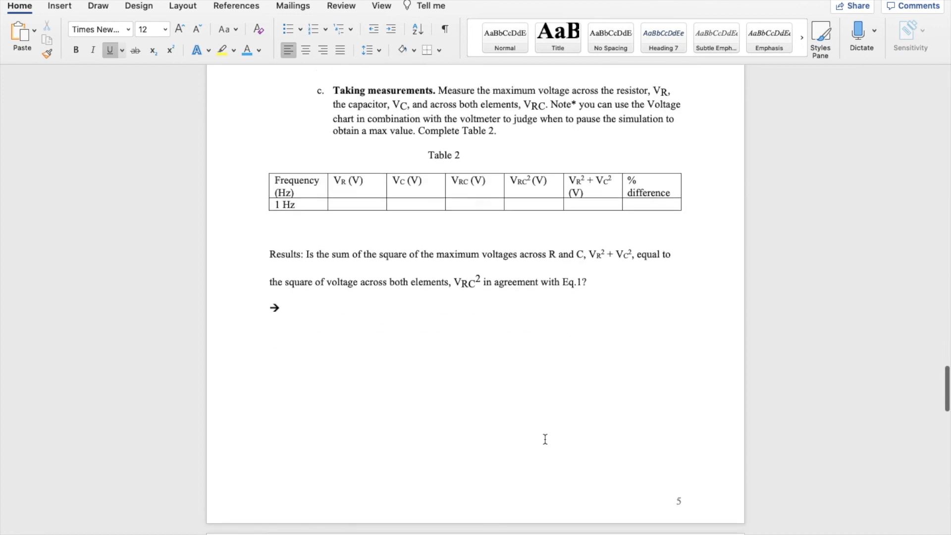
scroll(545, 439, up, 2)
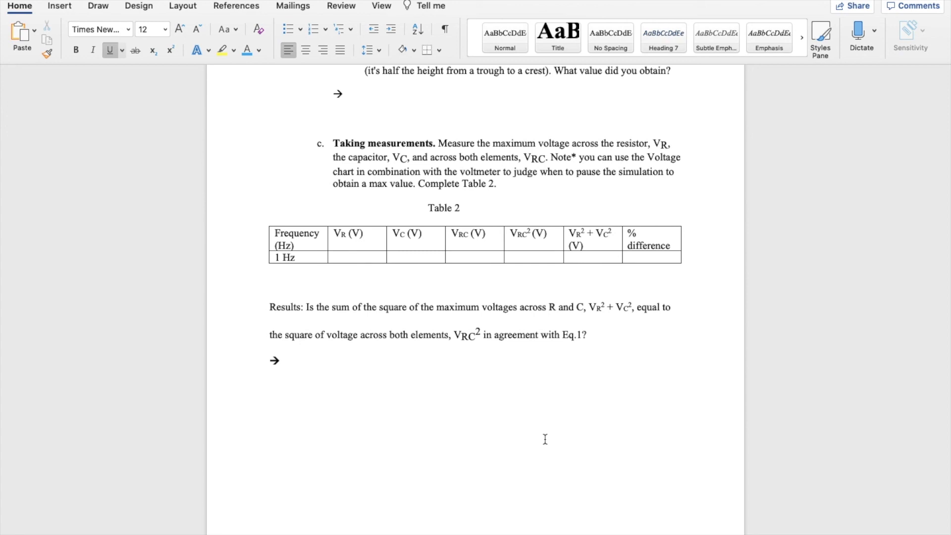
scroll(547, 392, down, 15)
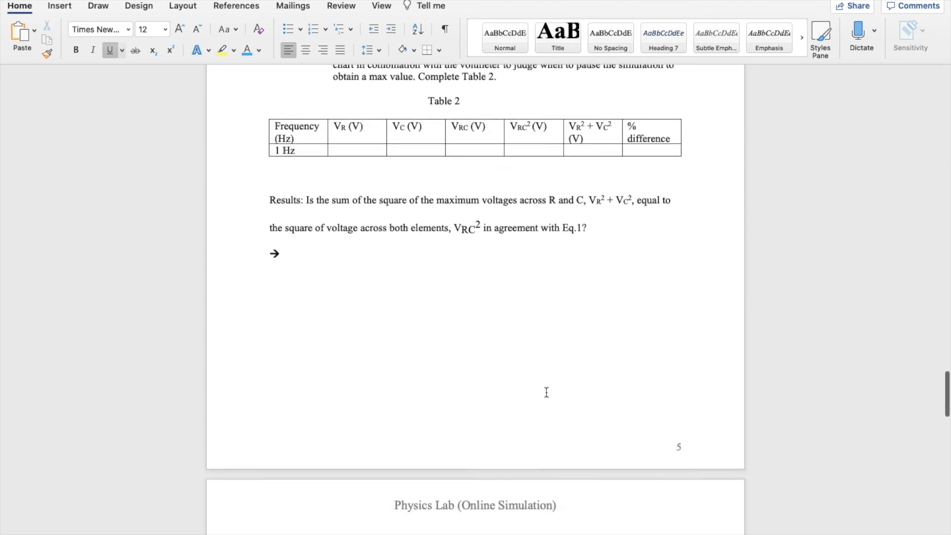
scroll(547, 387, down, 15)
scroll(546, 388, up, 8)
scroll(546, 387, down, 1)
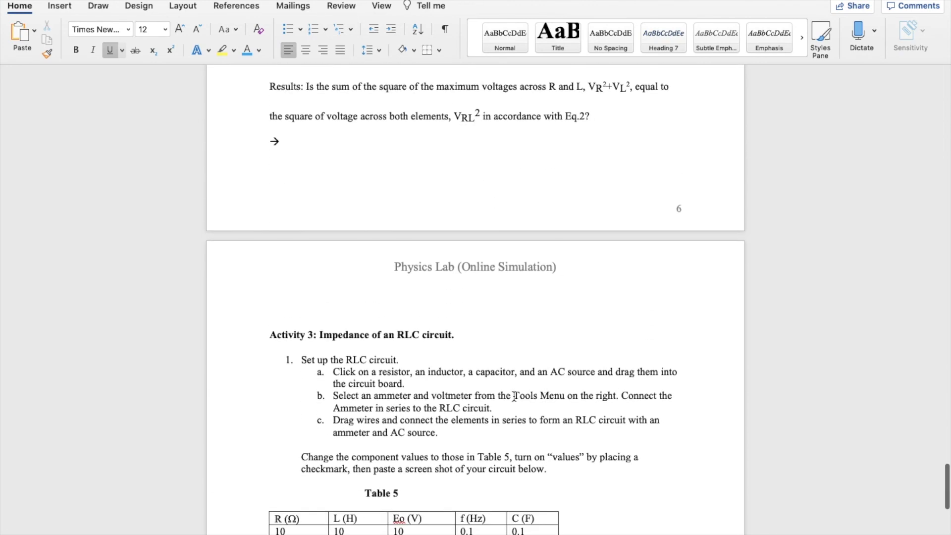
scroll(514, 396, down, 10)
scroll(514, 396, up, 3)
scroll(515, 396, up, 7)
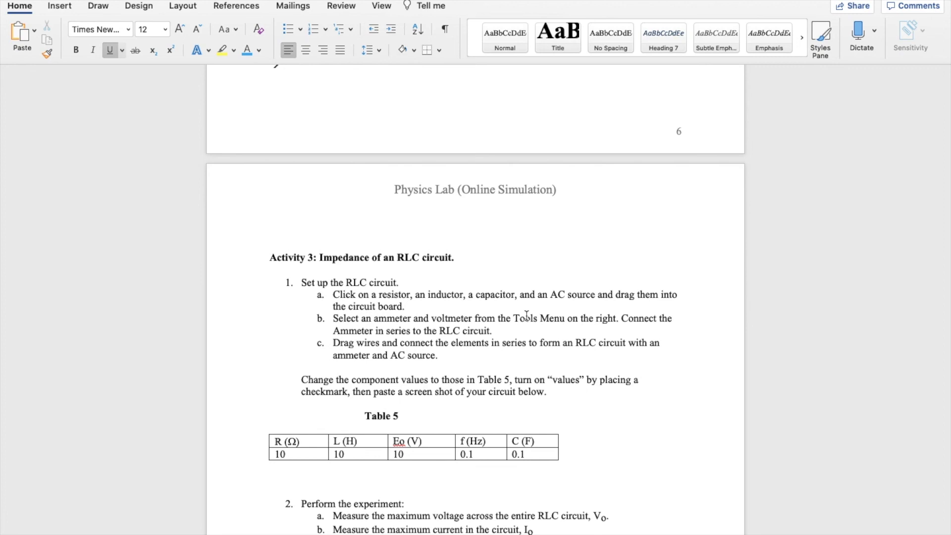
Step: Switch to Chrome, show the simulation tab containing the RLC circuit, and check the AC source's voltage, frequency and phase shift settings
key(ctrl+Left)
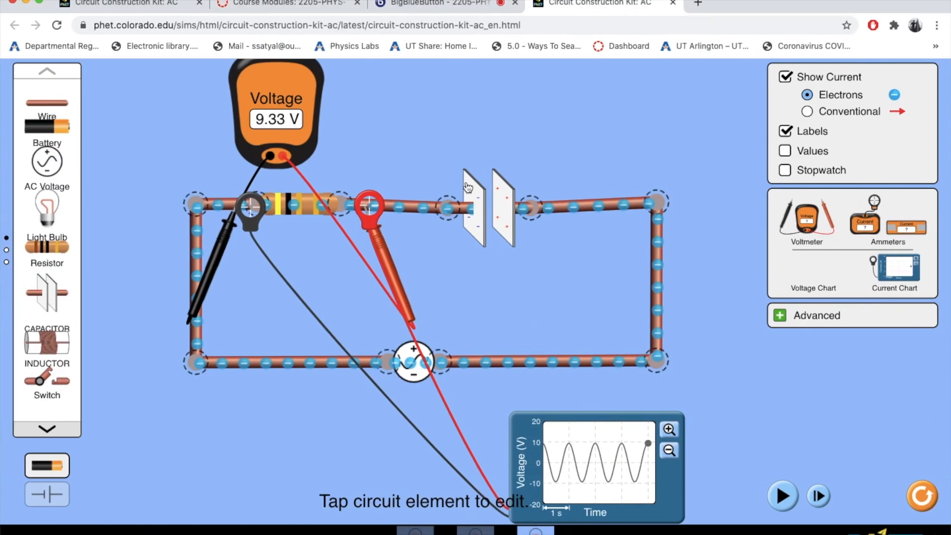
click(154, 8)
click(374, 241)
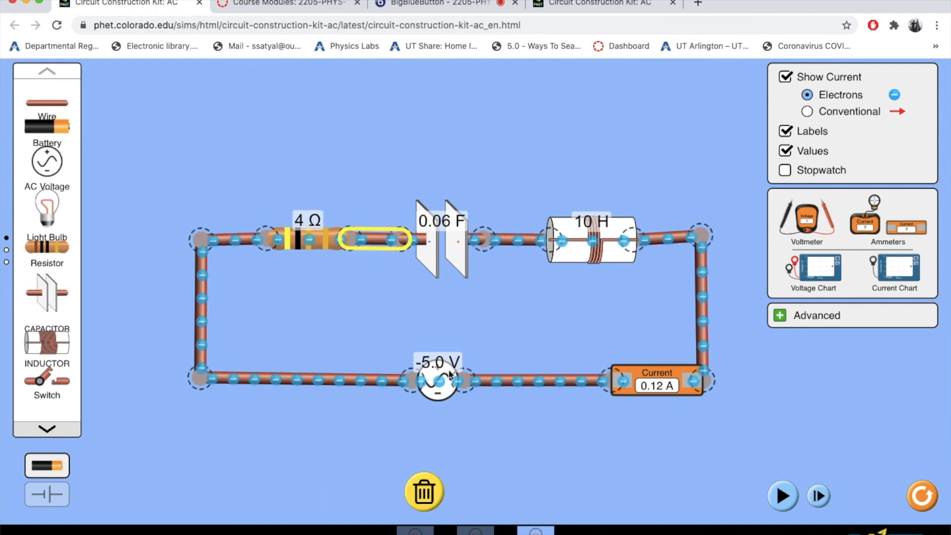
click(435, 399)
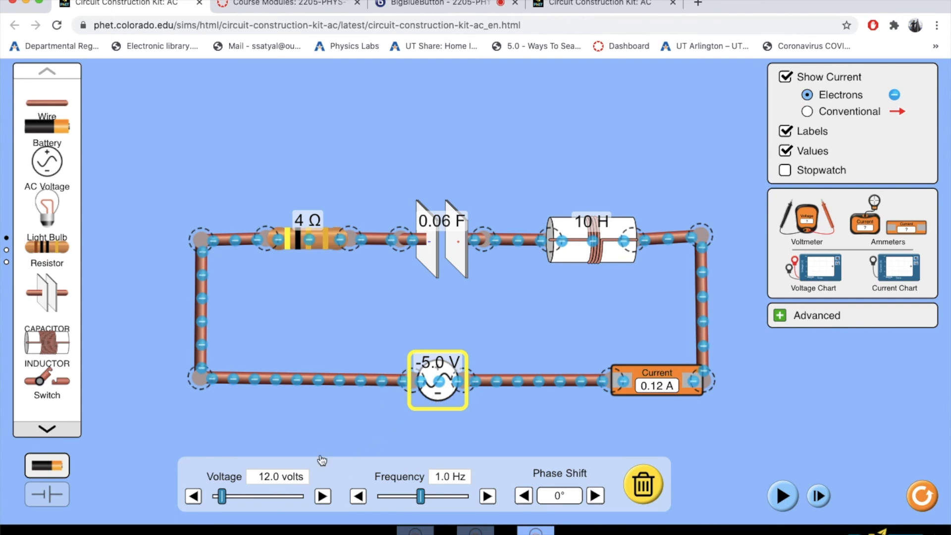
click(394, 419)
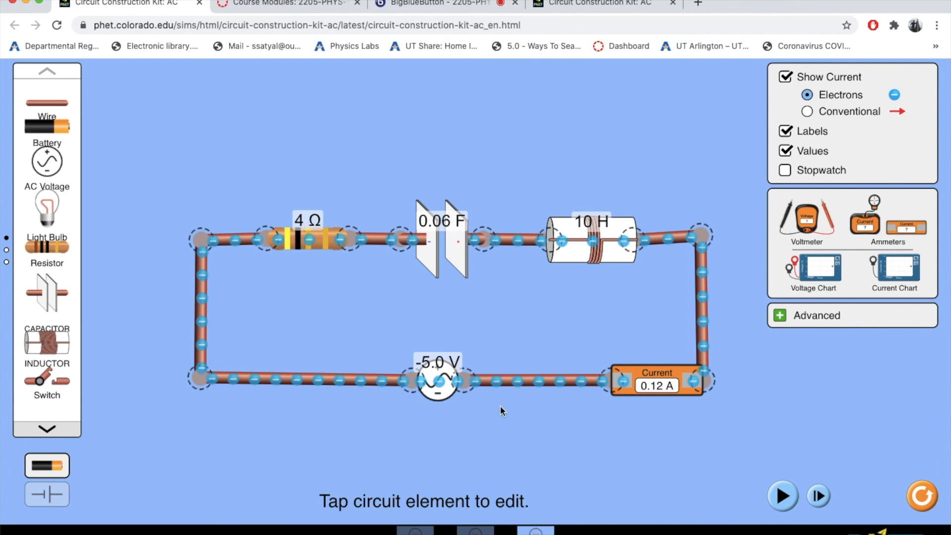
Step: Place a current chart above the inductor, put its probe on the wire between inductor and ammeter, and briefly run the simulation
click(674, 373)
mouse_move(674, 373)
mouse_down()
mouse_move(659, 372)
mouse_move(676, 374)
mouse_up()
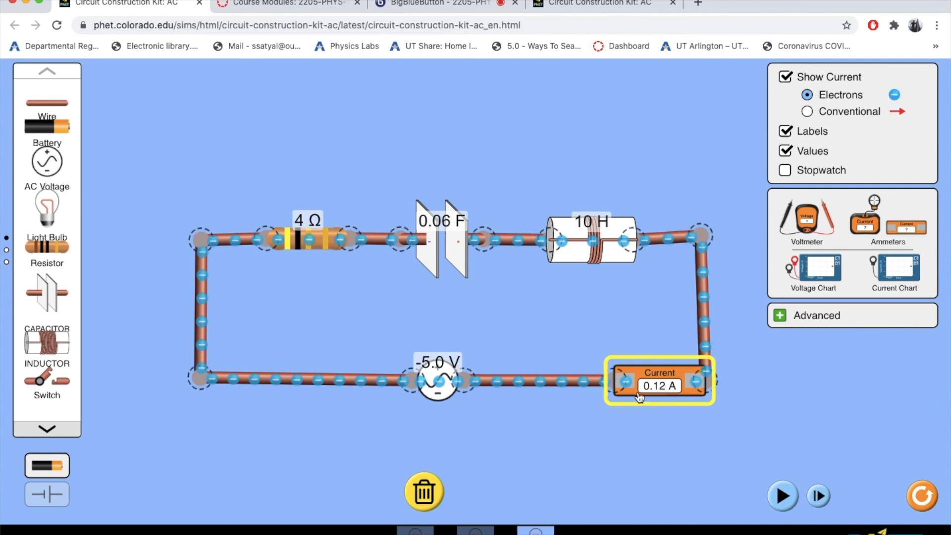
click(904, 270)
drag(905, 270, 614, 101)
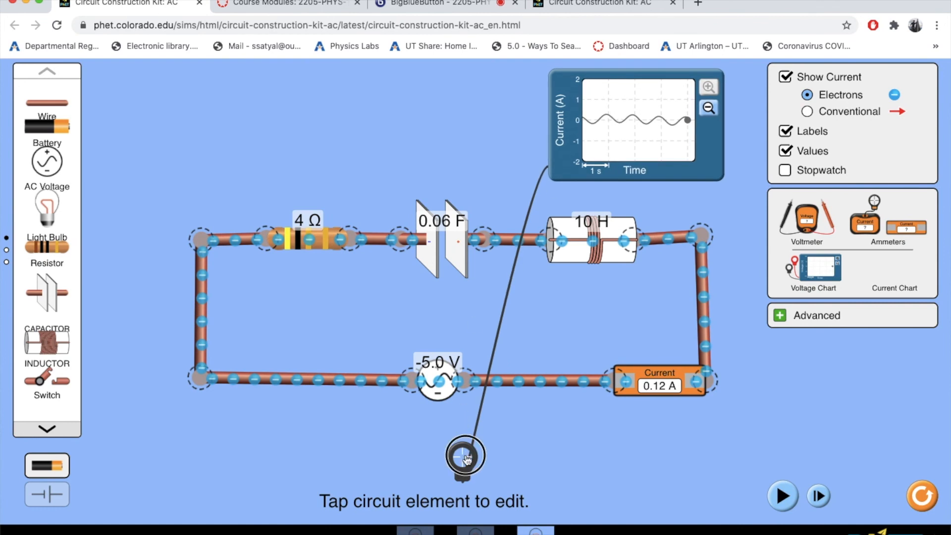
drag(677, 296, 701, 292)
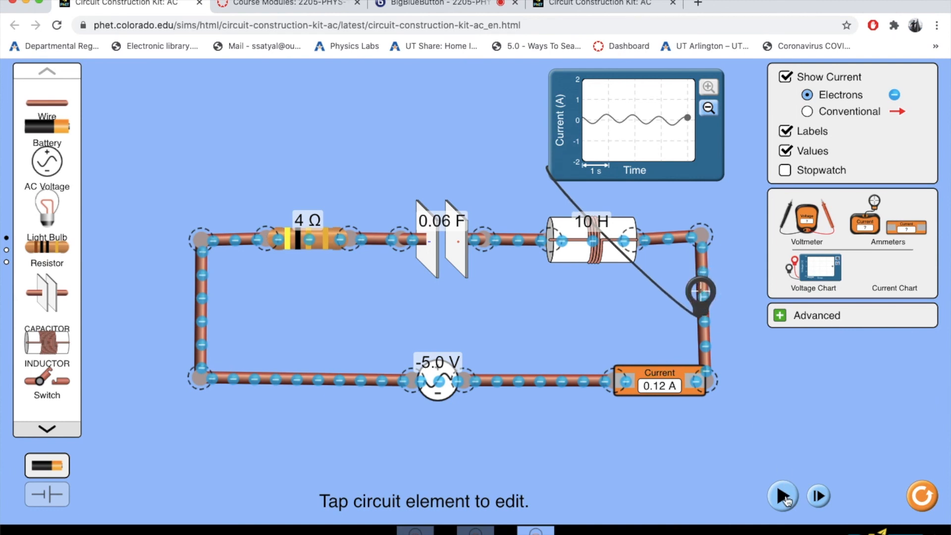
click(782, 495)
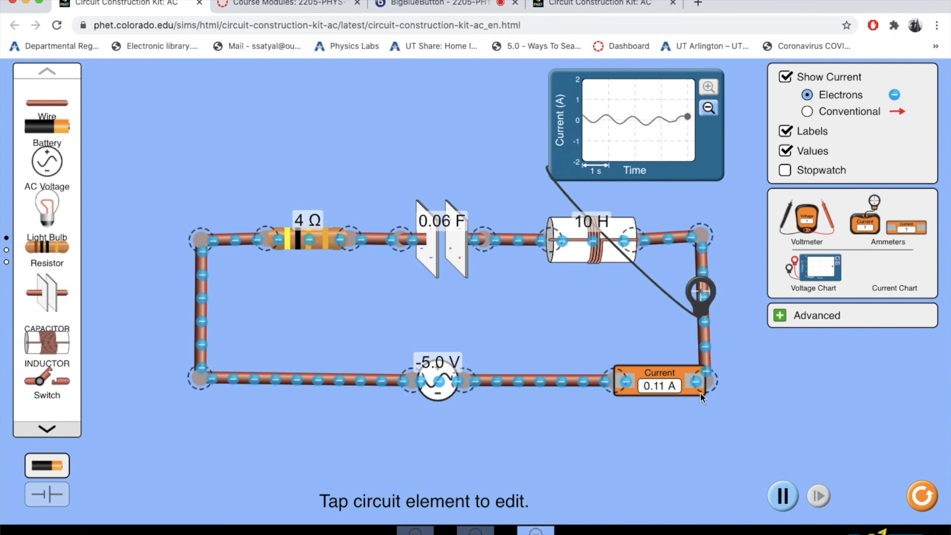
click(783, 496)
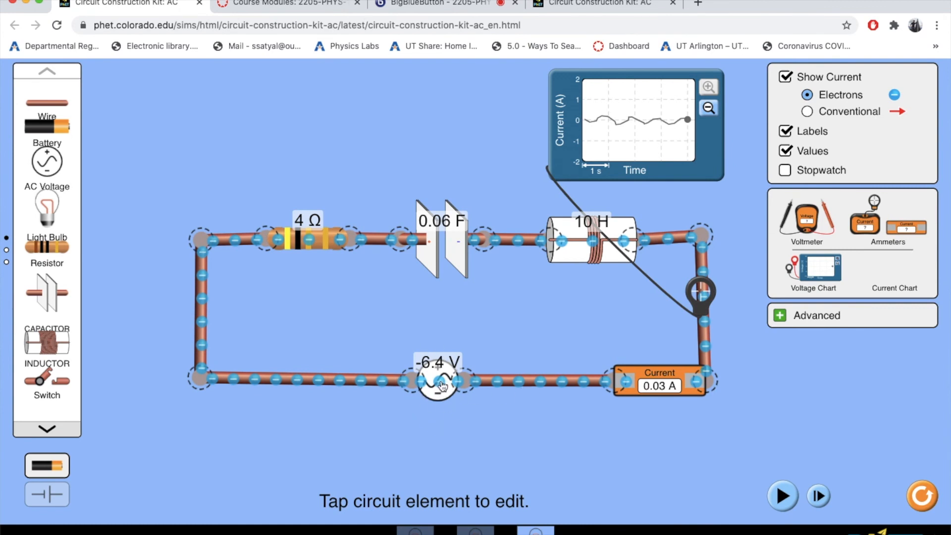
Step: Return to the simulation tab with the RC circuit and check its AC source's settings
click(590, 8)
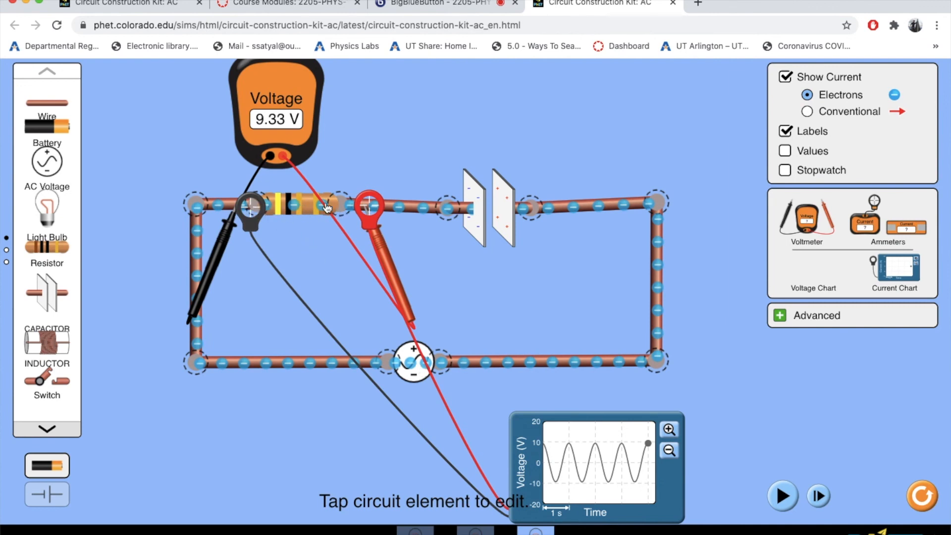
click(407, 373)
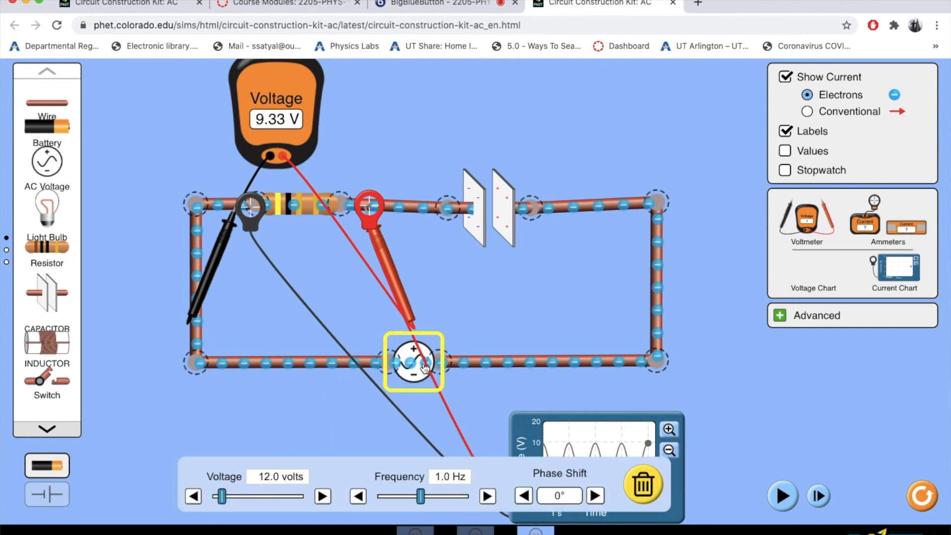
click(282, 412)
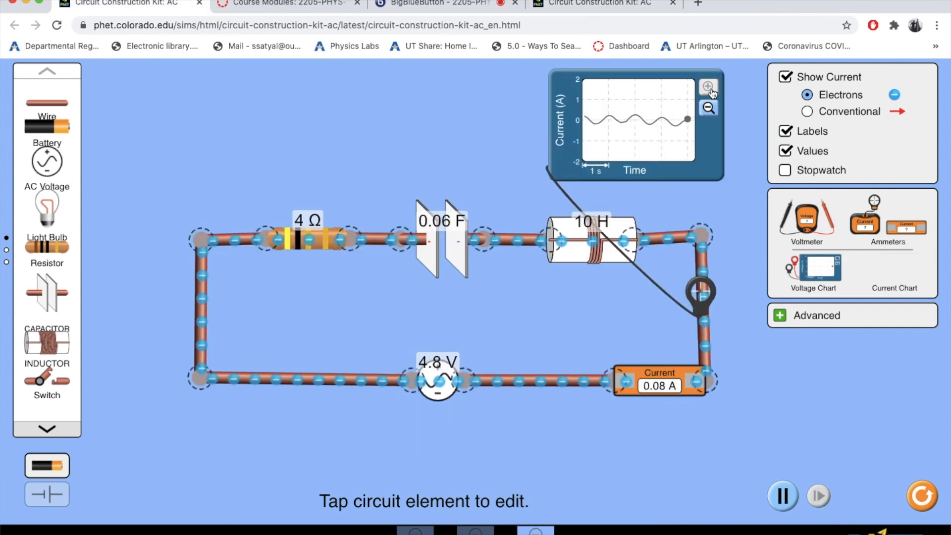
Step: Pause and resume the RLC simulation repeatedly to catch the maximum ammeter current at a crest of the current chart
click(784, 497)
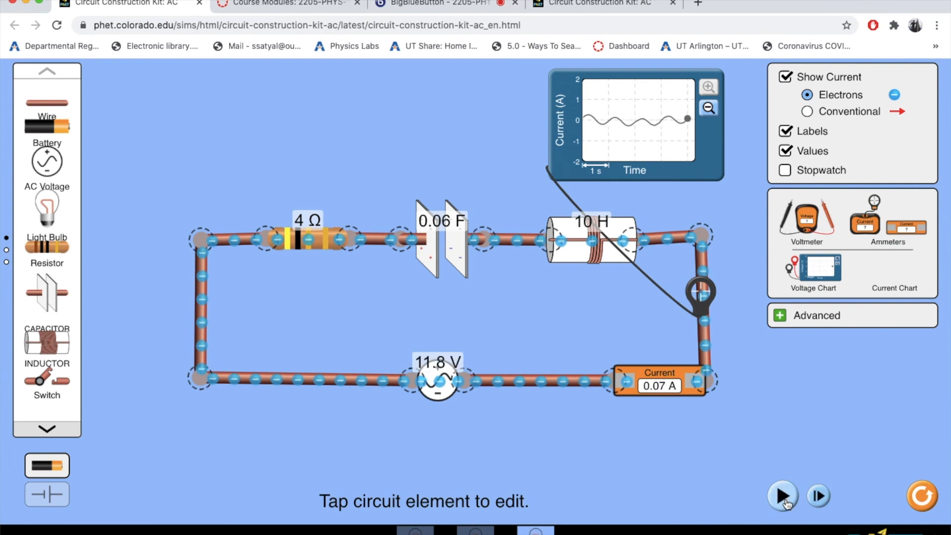
click(786, 502)
click(787, 502)
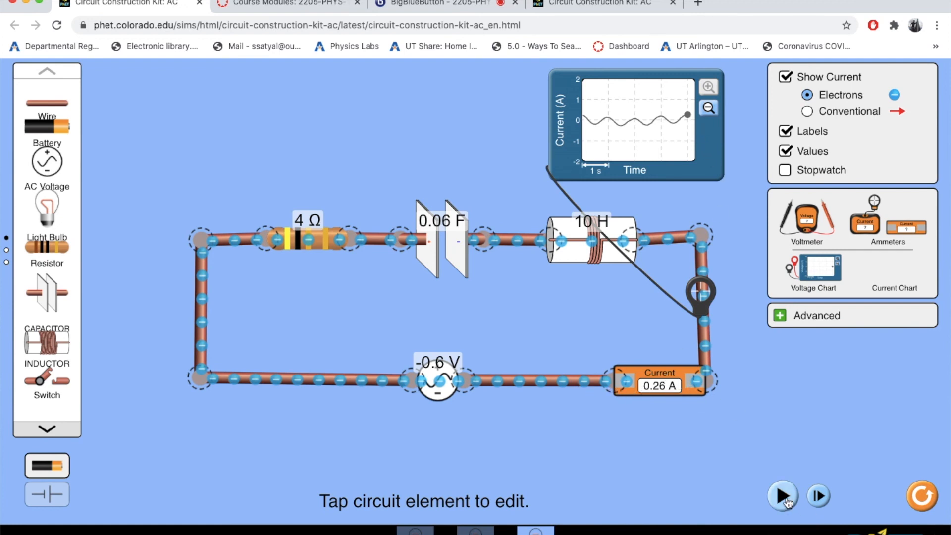
click(787, 503)
click(787, 503)
click(788, 502)
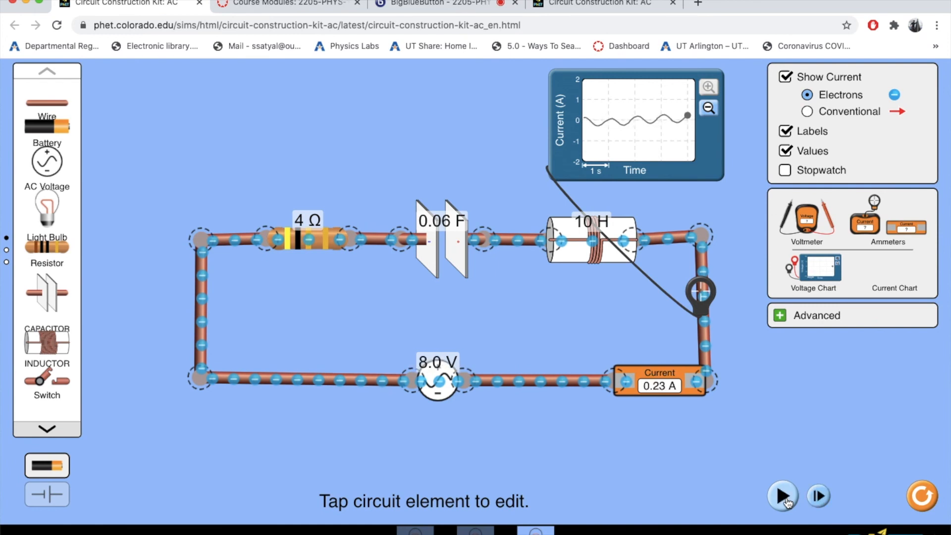
click(788, 502)
click(788, 502)
click(787, 502)
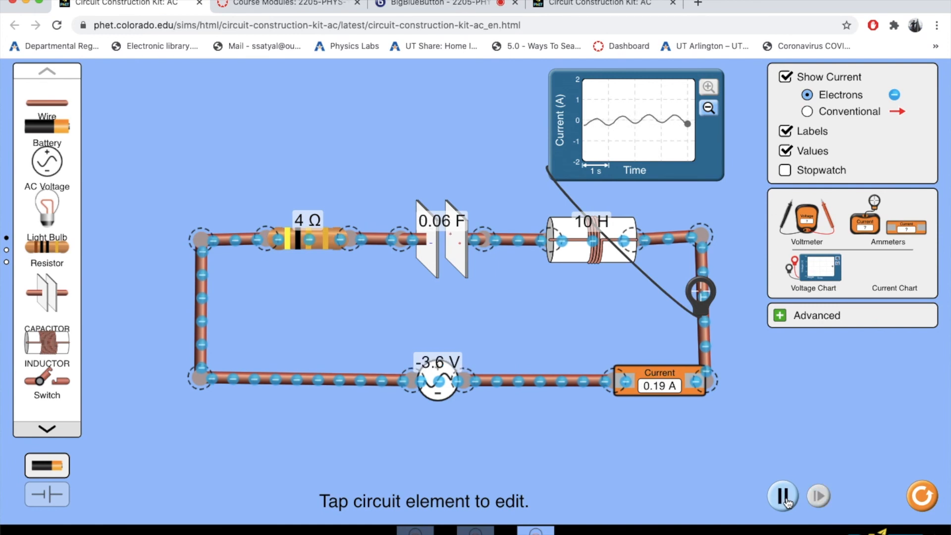
click(788, 502)
click(788, 502)
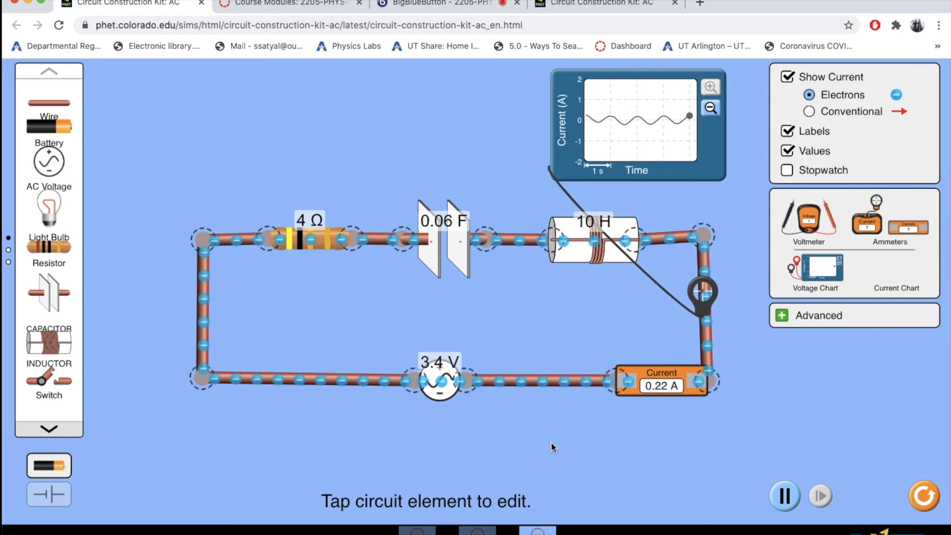
Step: Review Activity 3's measurement tasks and Table 6 in the Word handout, and return to the RLC simulation in Chrome
key(ctrl+Right)
scroll(552, 443, down, 6)
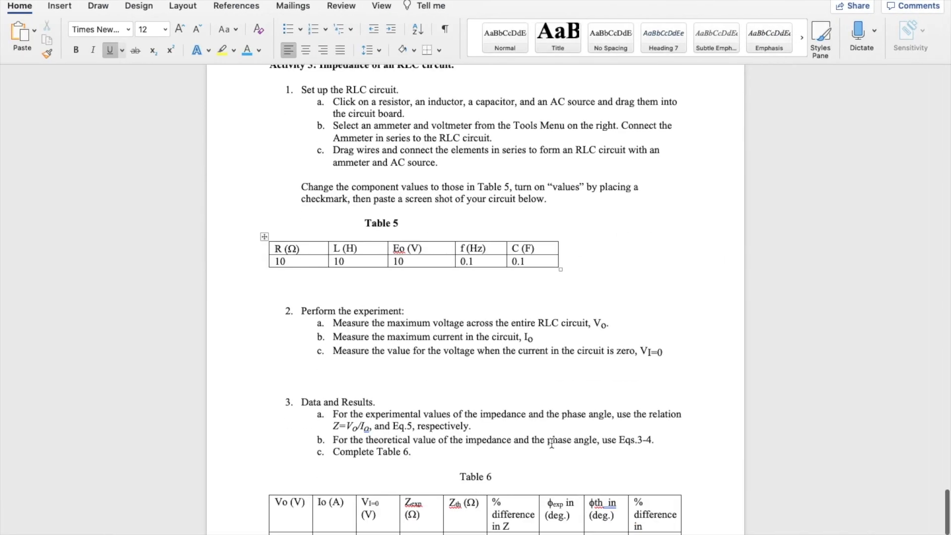
scroll(552, 443, down, 1)
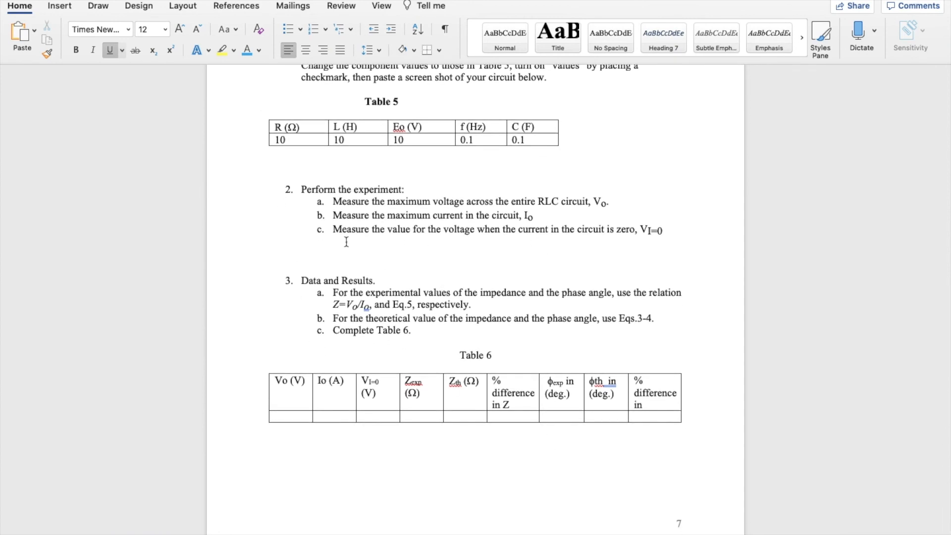
scroll(518, 293, down, 2)
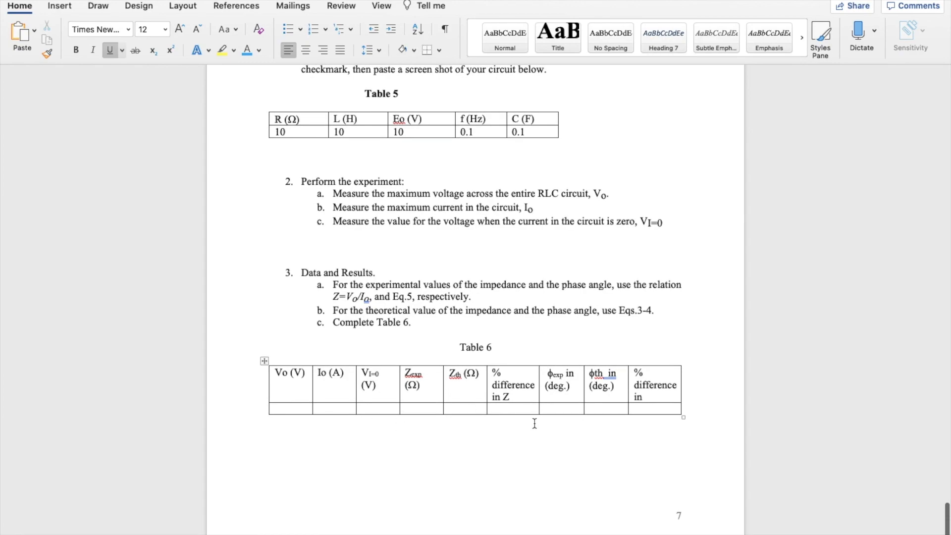
scroll(533, 421, up, 4)
scroll(535, 423, up, 20)
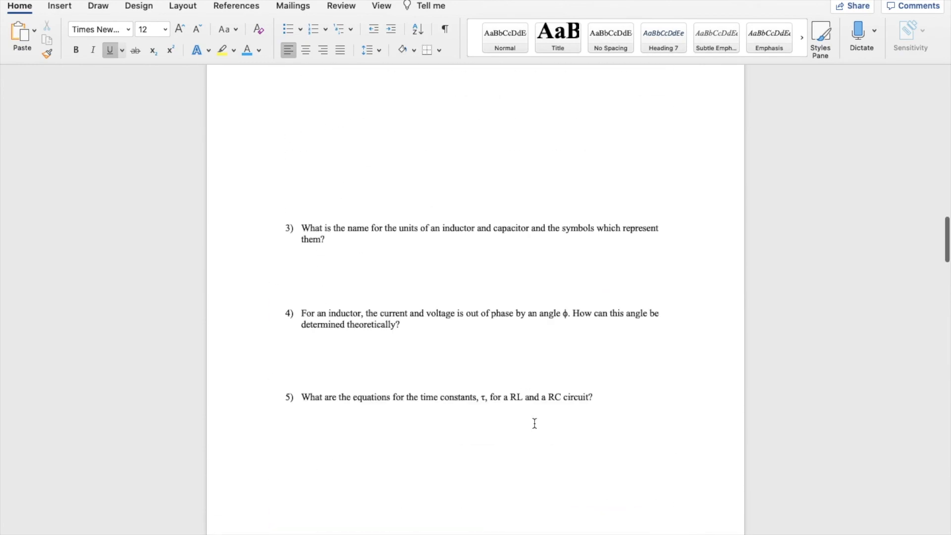
key(ctrl+Left)
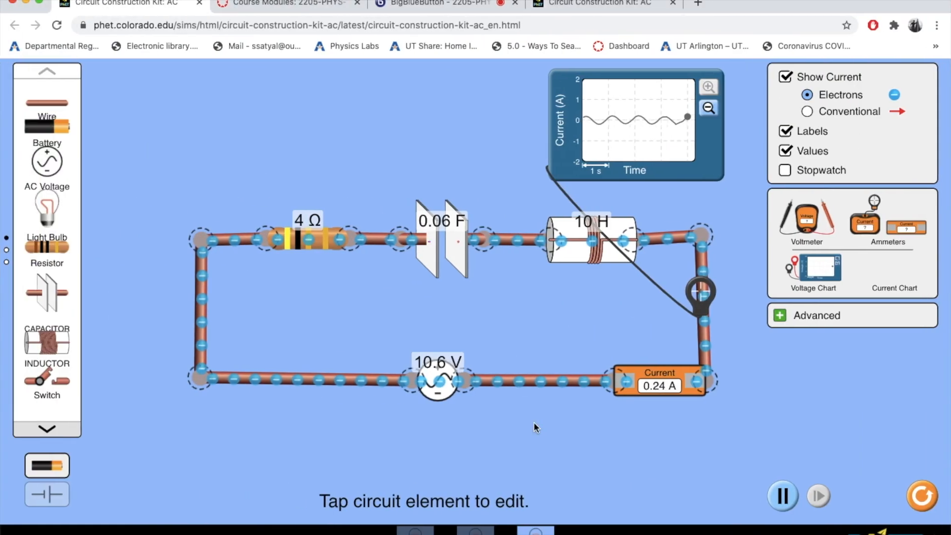